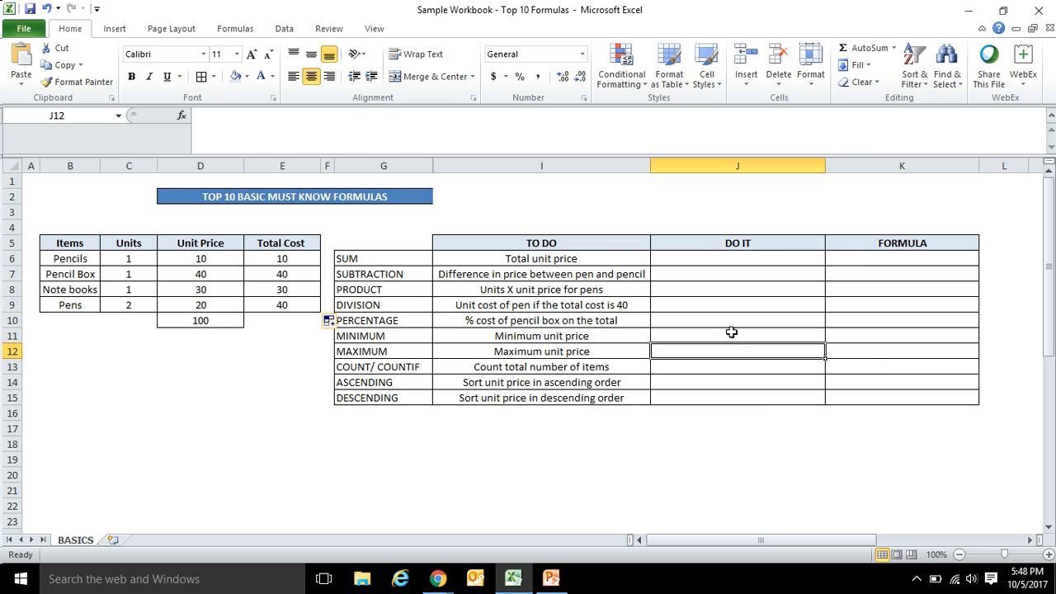
- Calculate the total unit price in J6 with the formula =SUM(D6:D9)
left_click(698, 255)
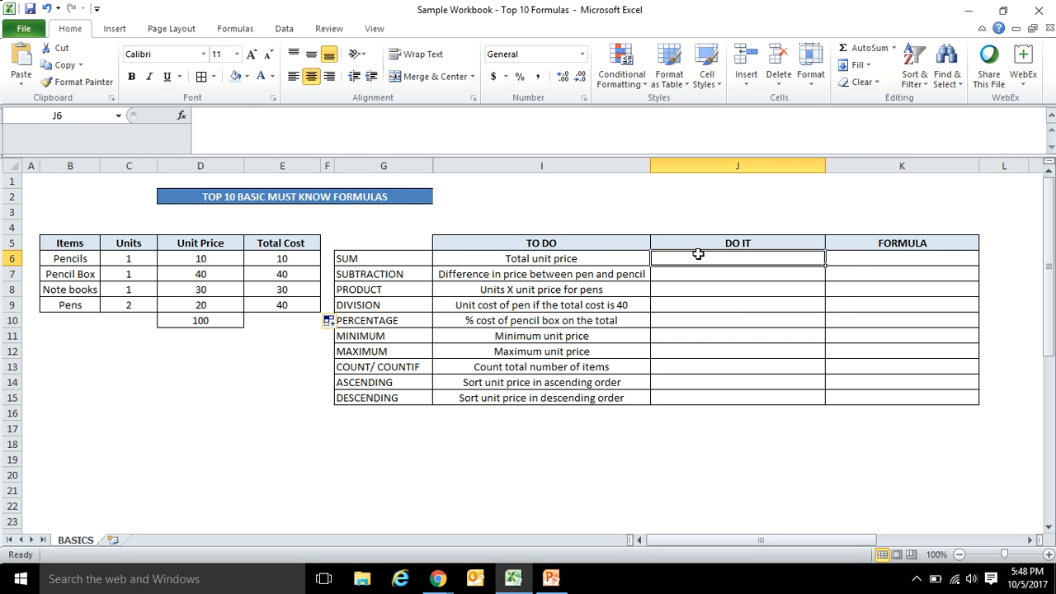
left_click(562, 258)
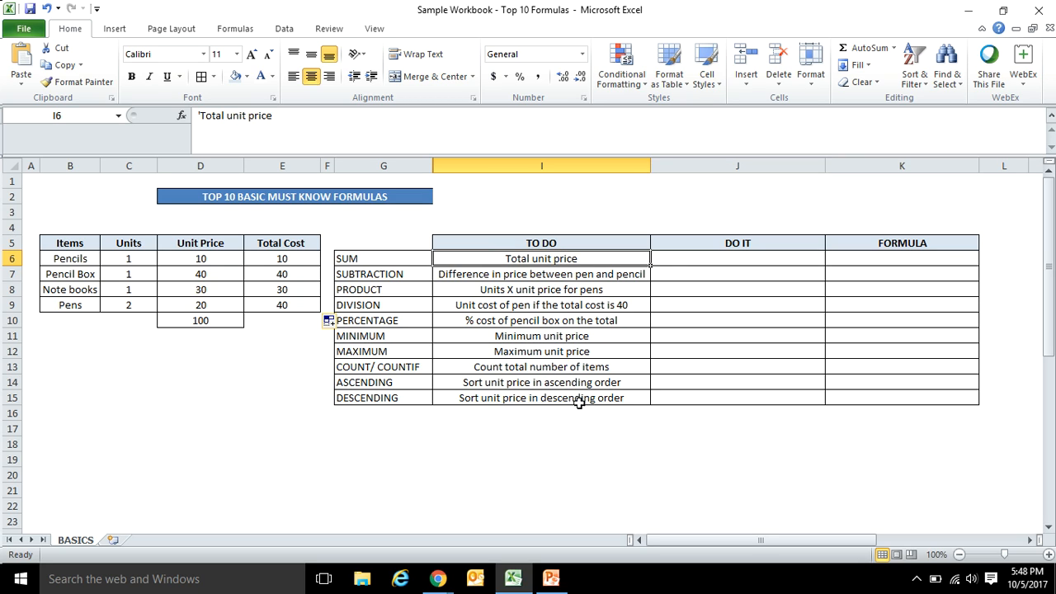
left_click(676, 261)
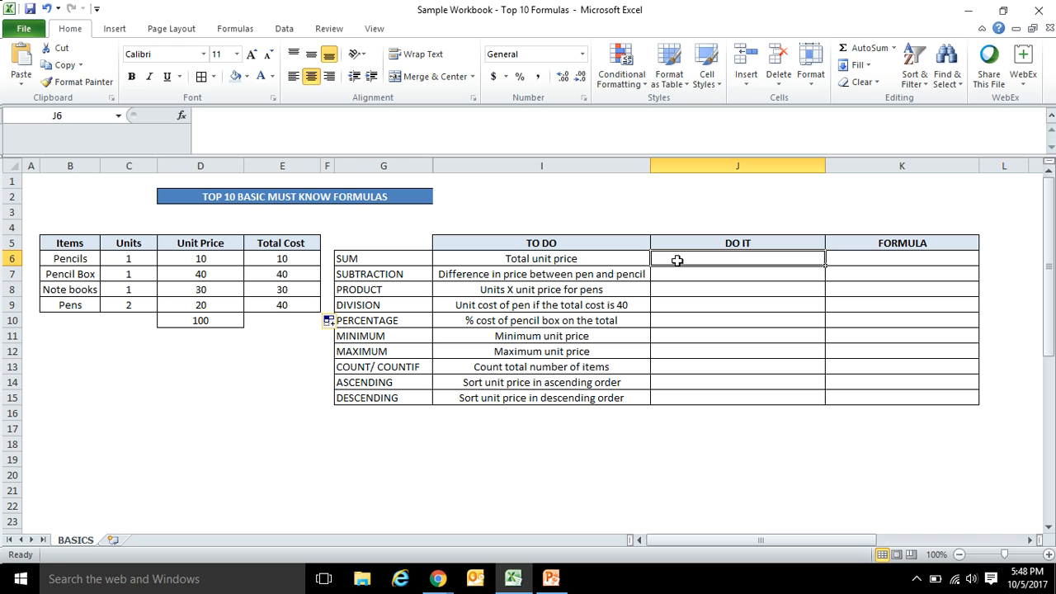
type("=sum")
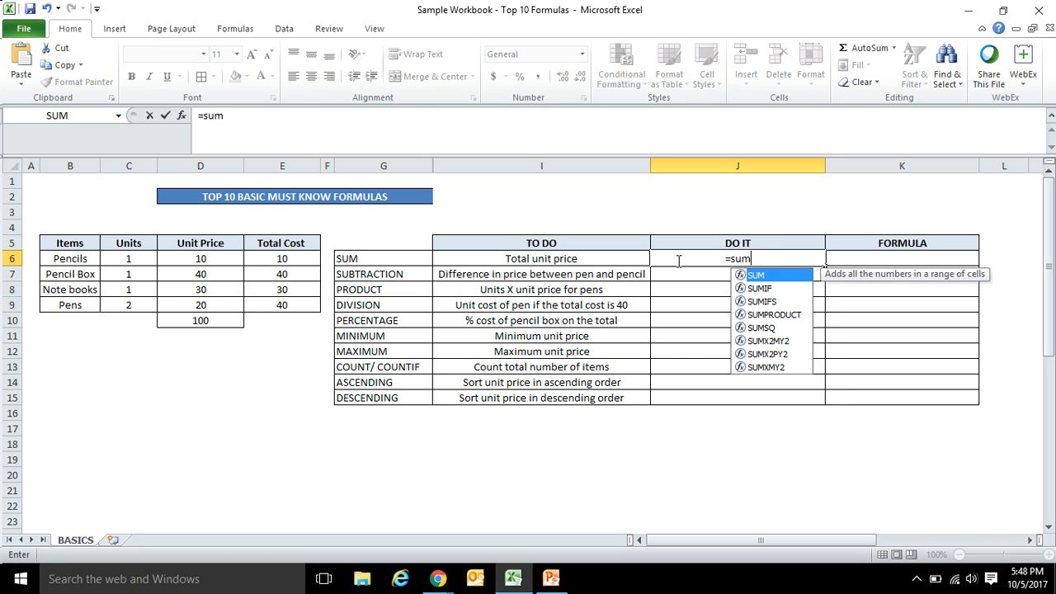
type("(")
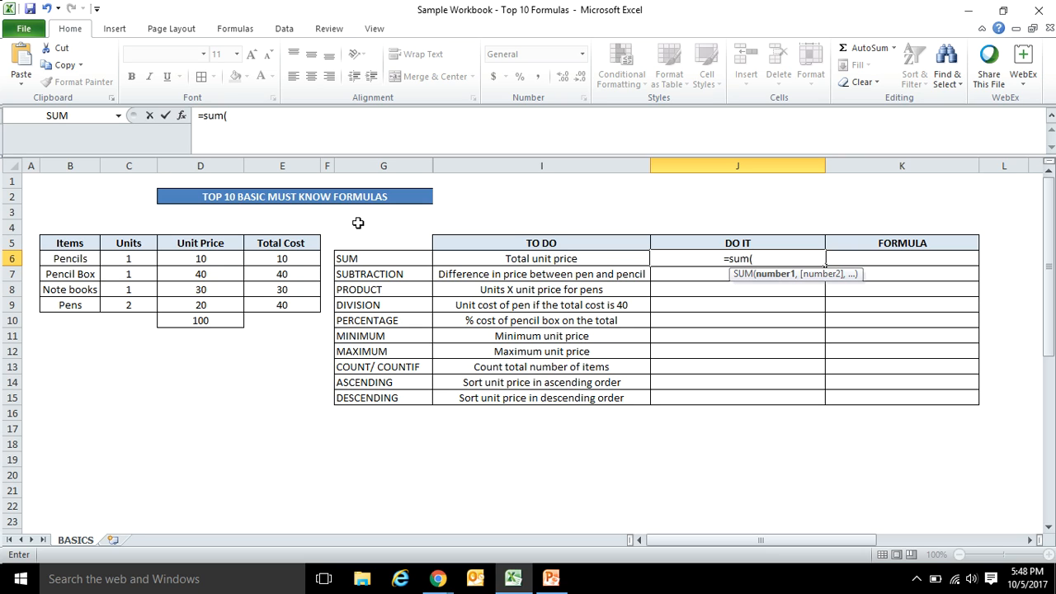
left_click(224, 259)
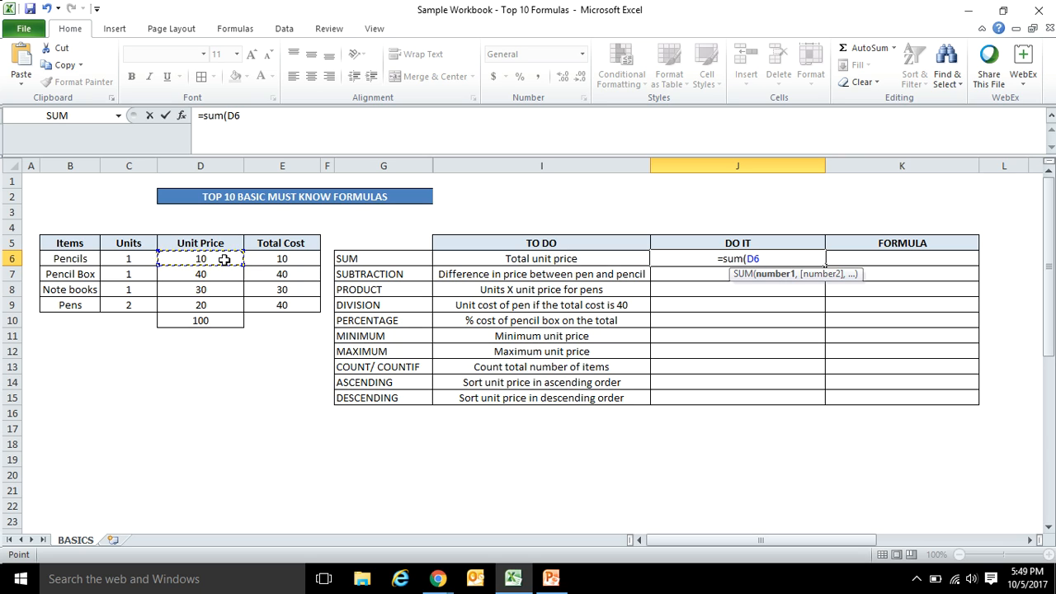
key("shift+Down")
key("shift+Down")
key("shift+Down")
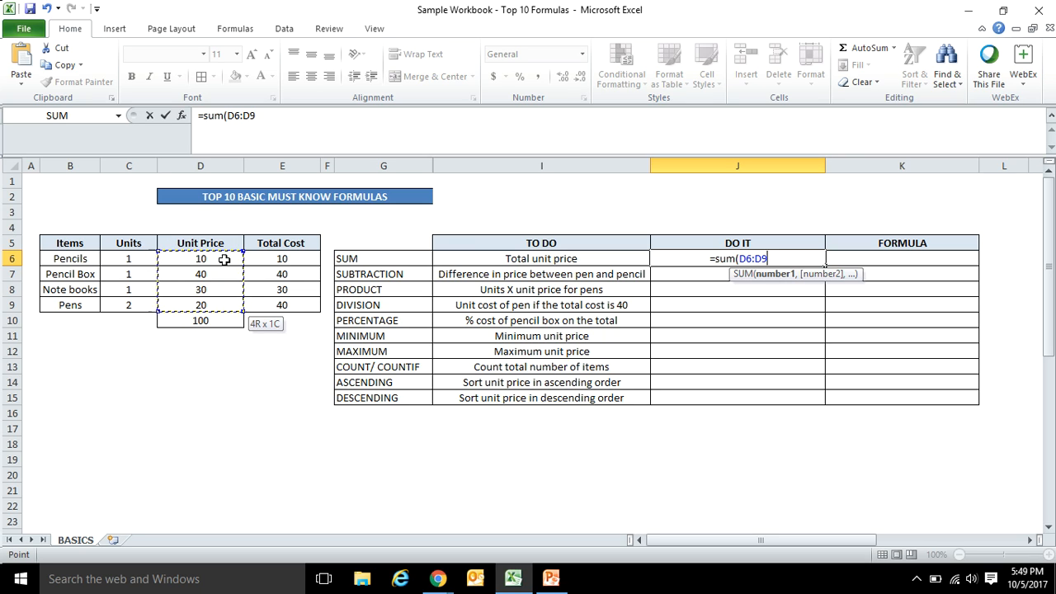
type(")")
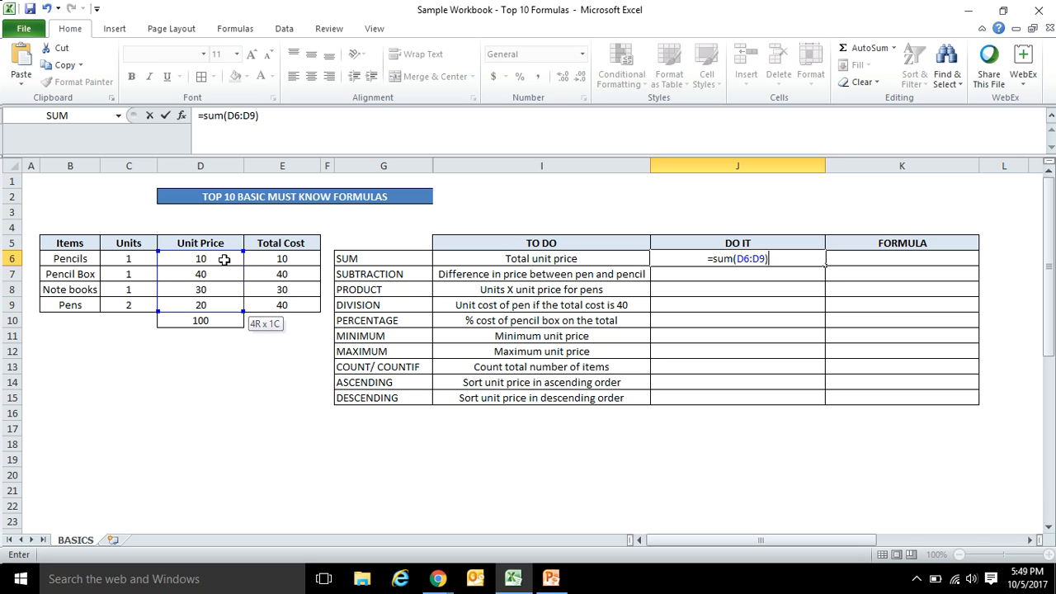
key("Return")
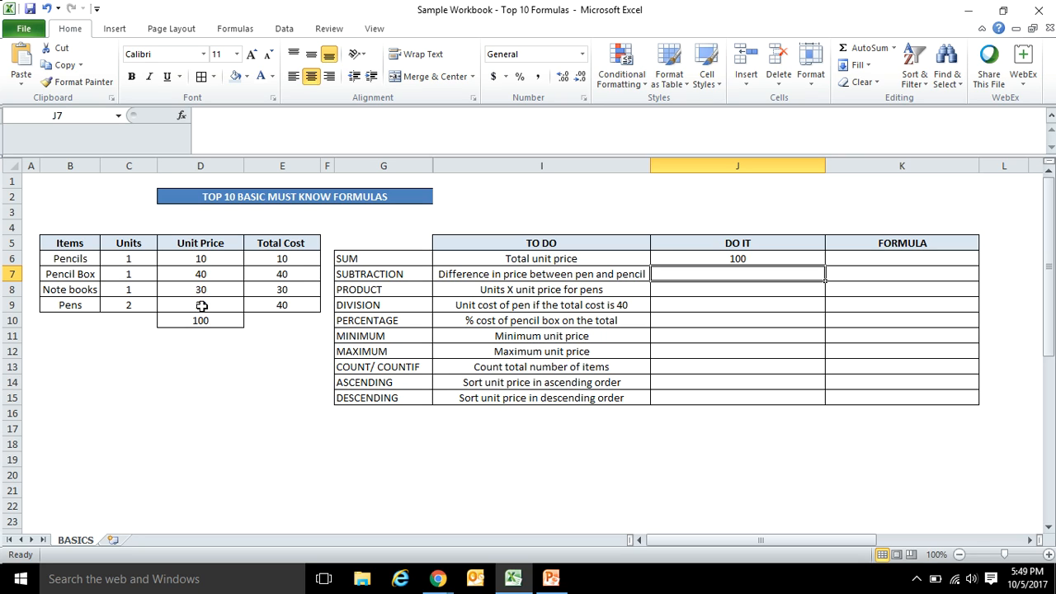
- Record the total's formula as plain text in K6, entering '=SUM(D6:D9) with a leading apostrophe
left_click(757, 257)
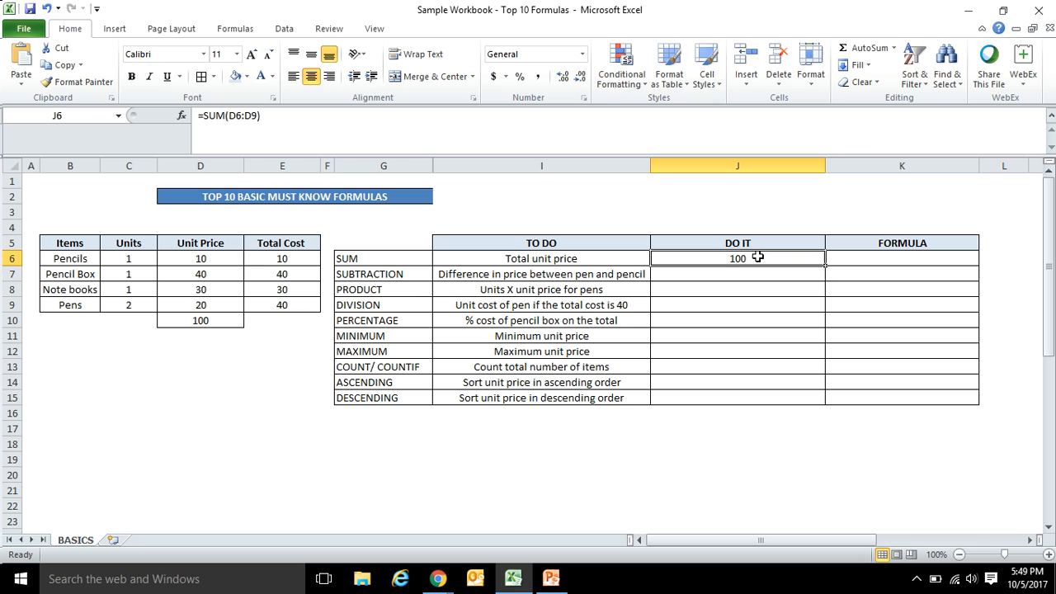
left_click(298, 115)
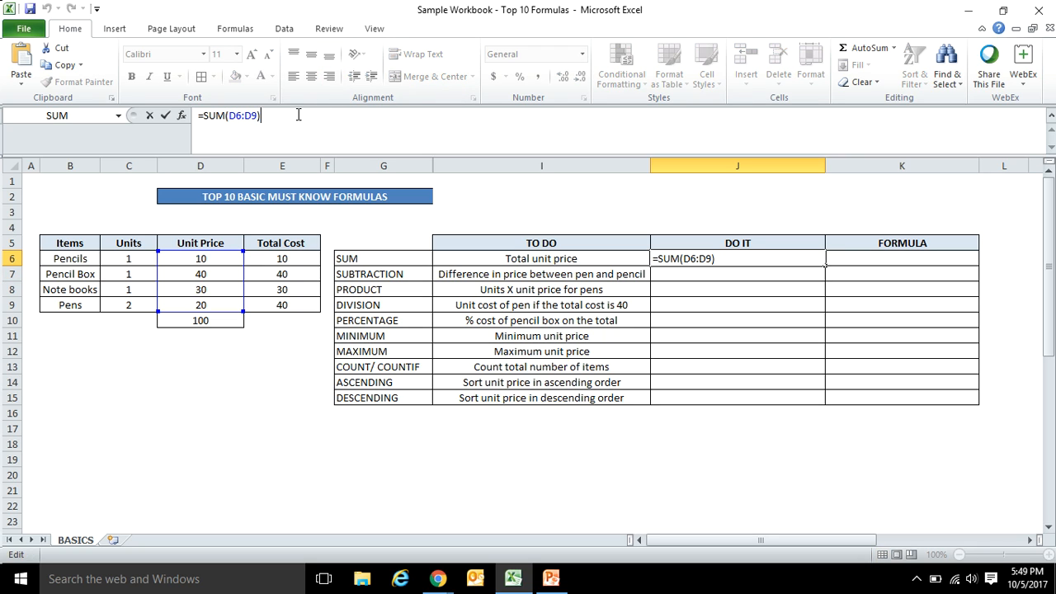
key("shift+Left")
key("shift+Left")
key("shift+Left")
key("shift+Left")
key("shift+Left")
key("shift+Left")
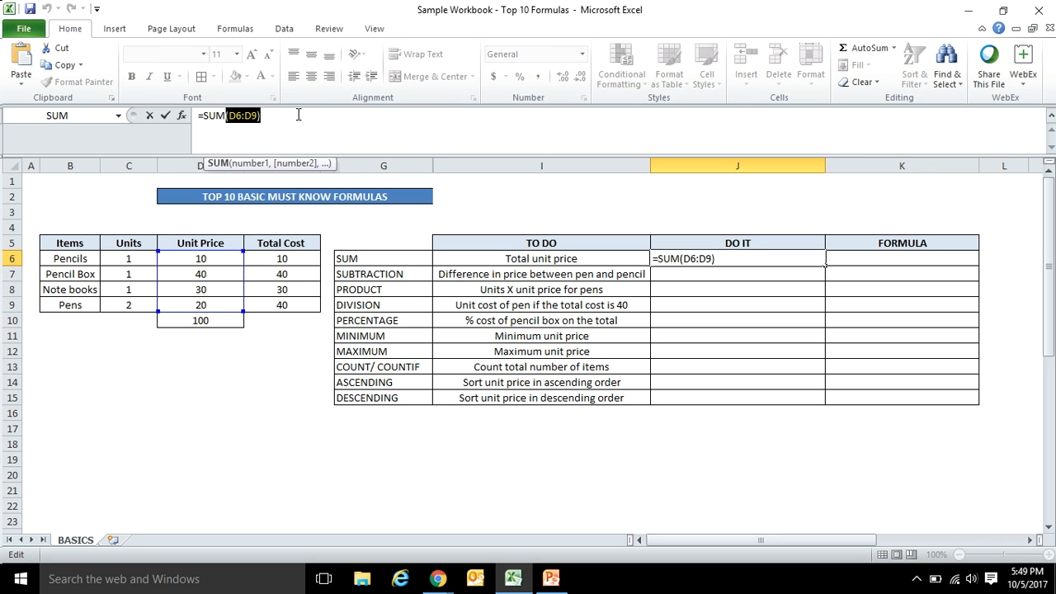
key("shift+Left")
key("shift+Left")
key("shift+Left")
key("shift+Left")
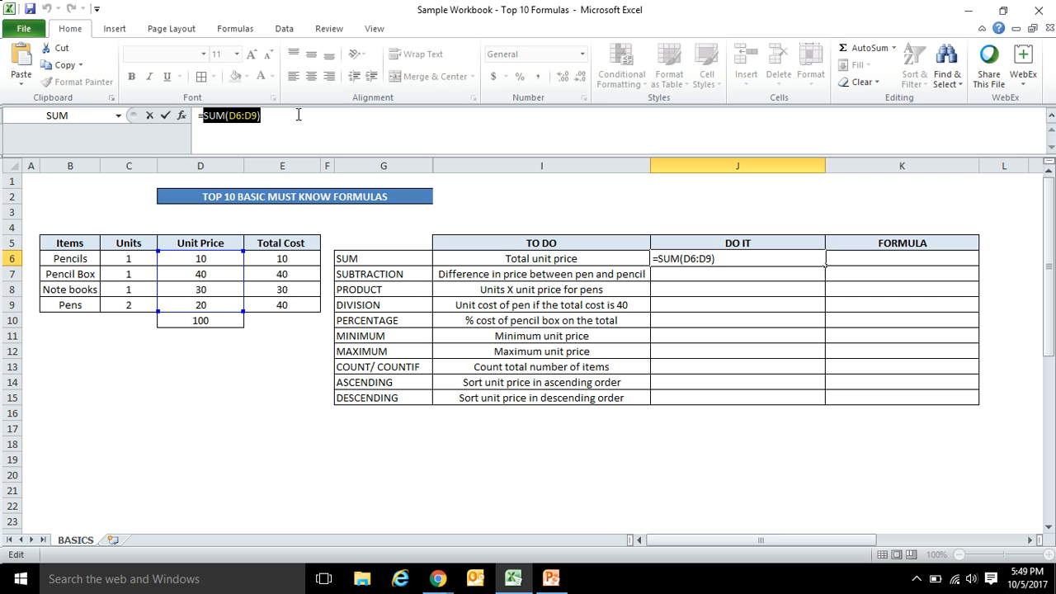
key("Return")
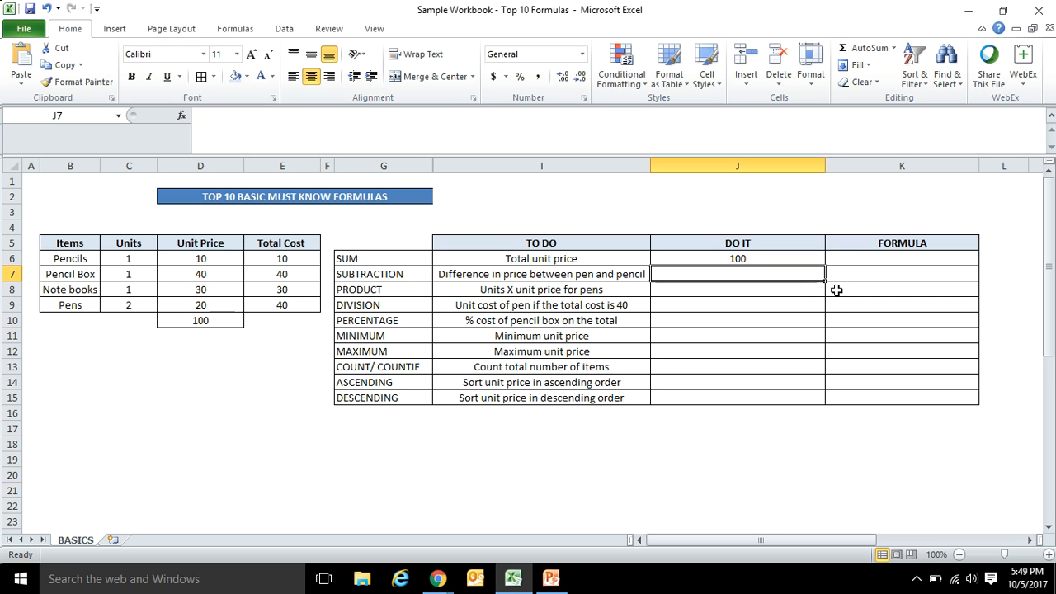
double_click(897, 259)
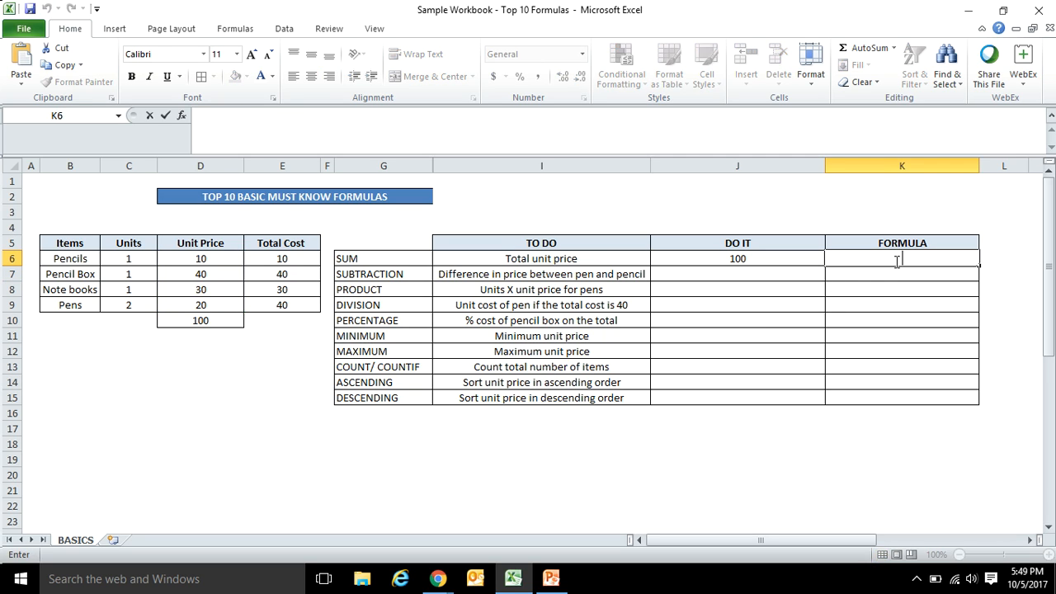
type("'=SUM(D6:D9)")
key("Return")
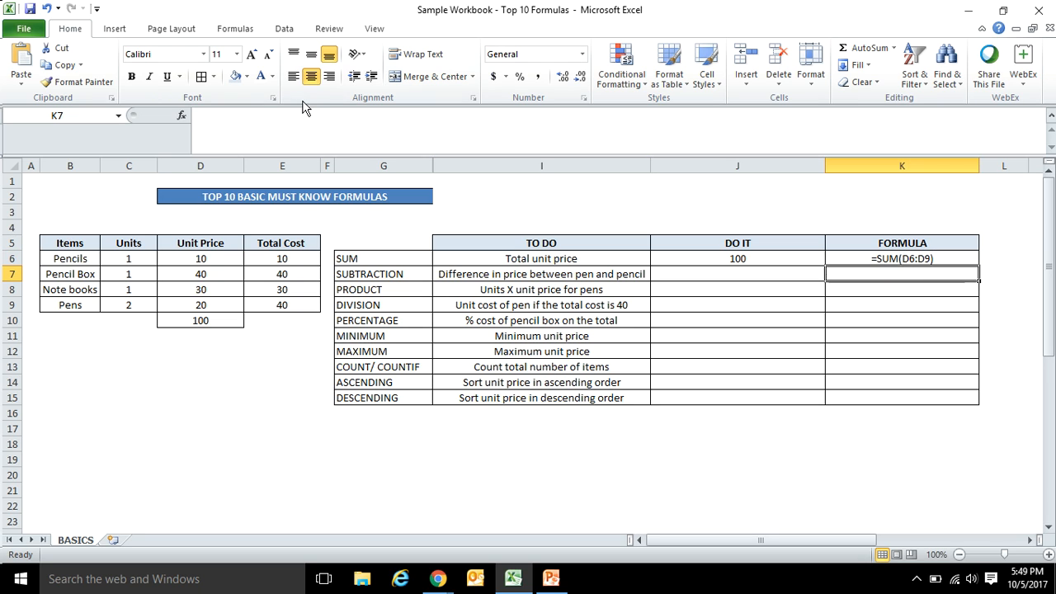
left_click(683, 276)
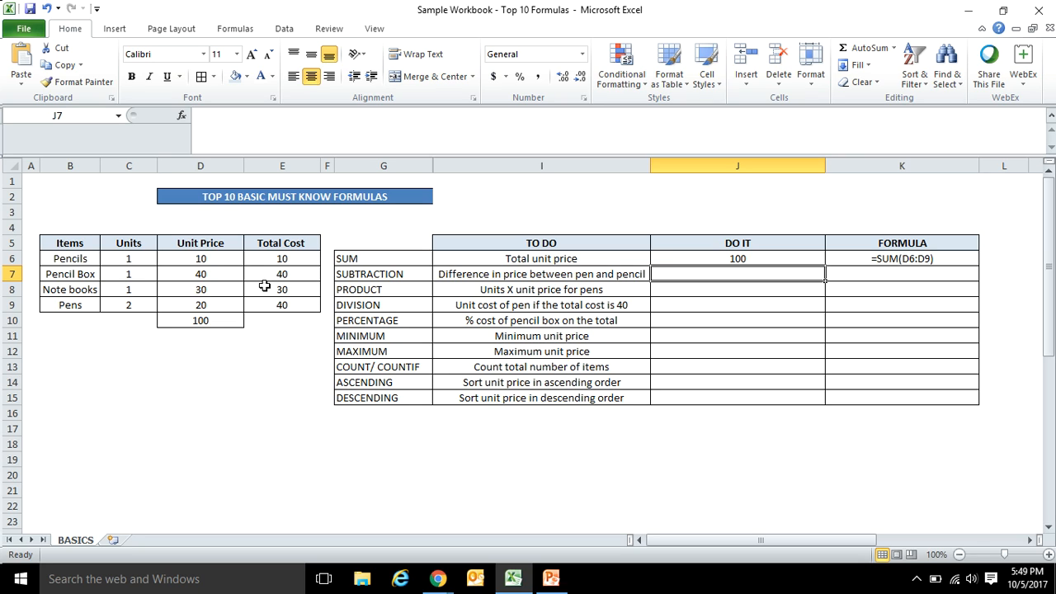
left_click(222, 270)
left_click(213, 290)
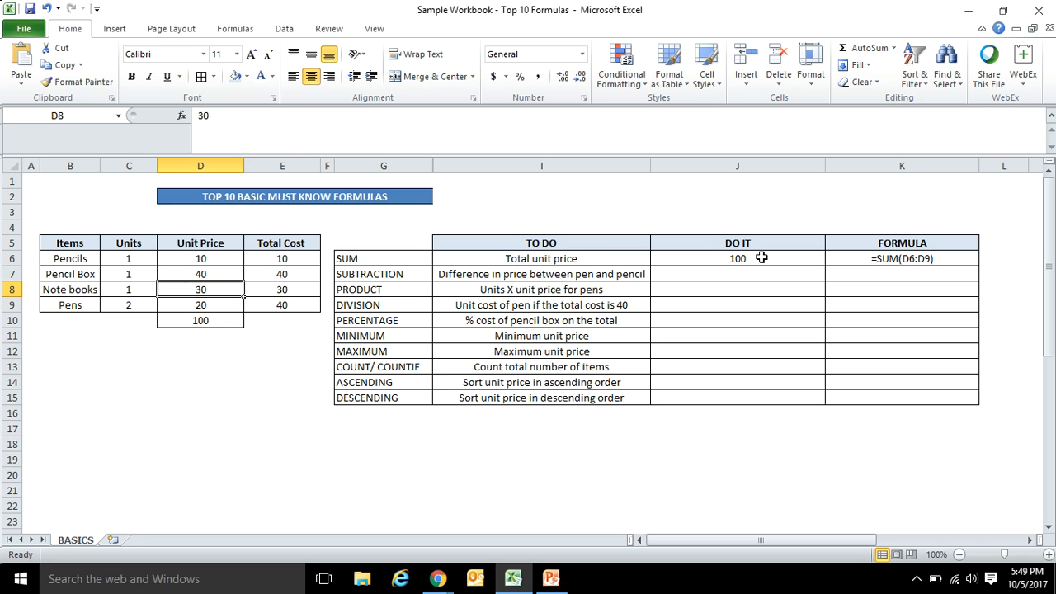
left_click(926, 256)
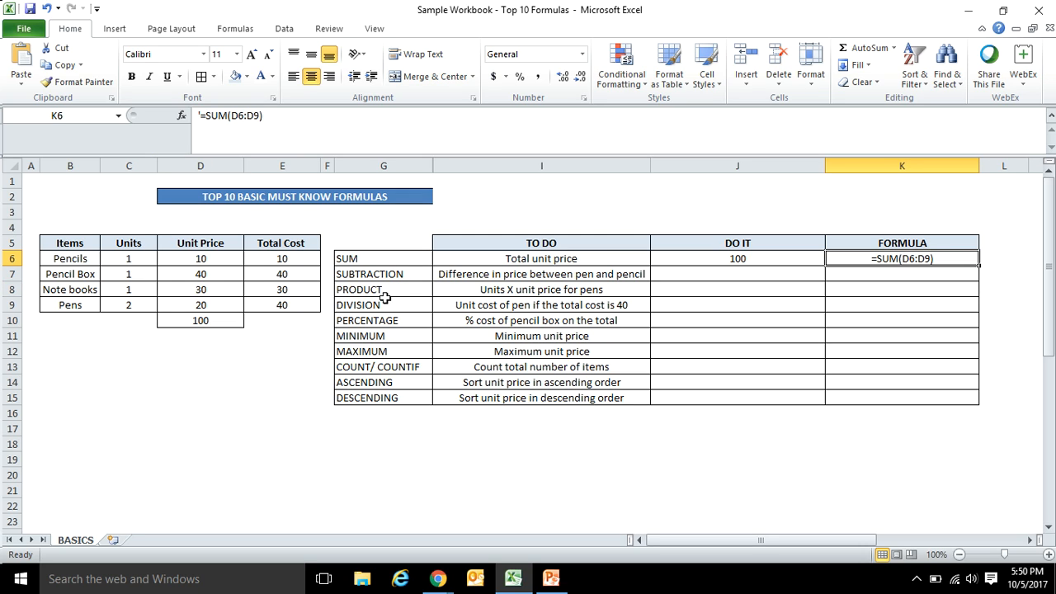
- Calculate the price difference between pen and pencil in J7 with the formula =D9-D6
left_click(801, 273)
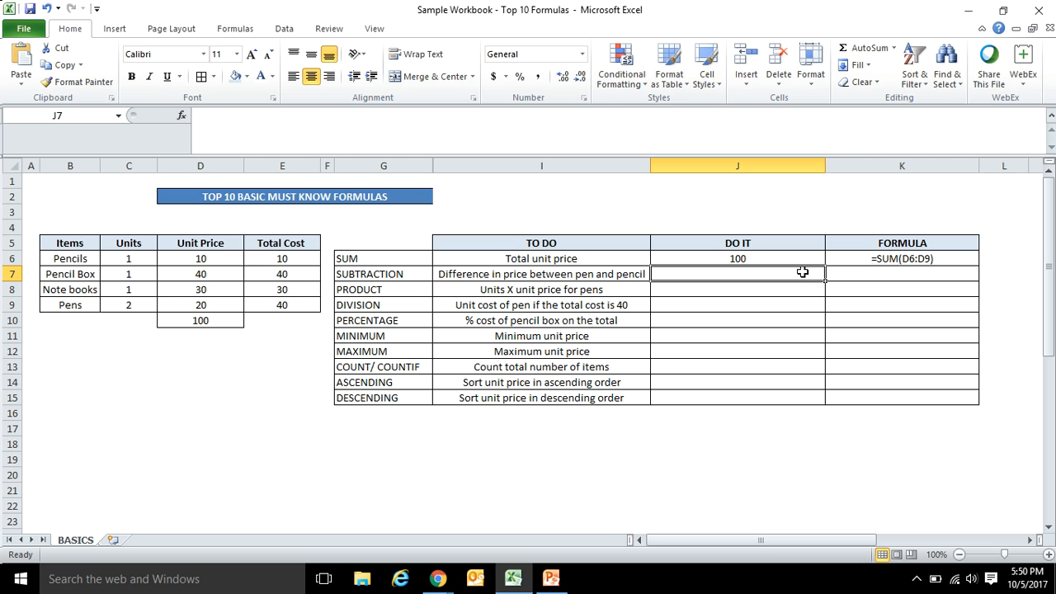
type("=")
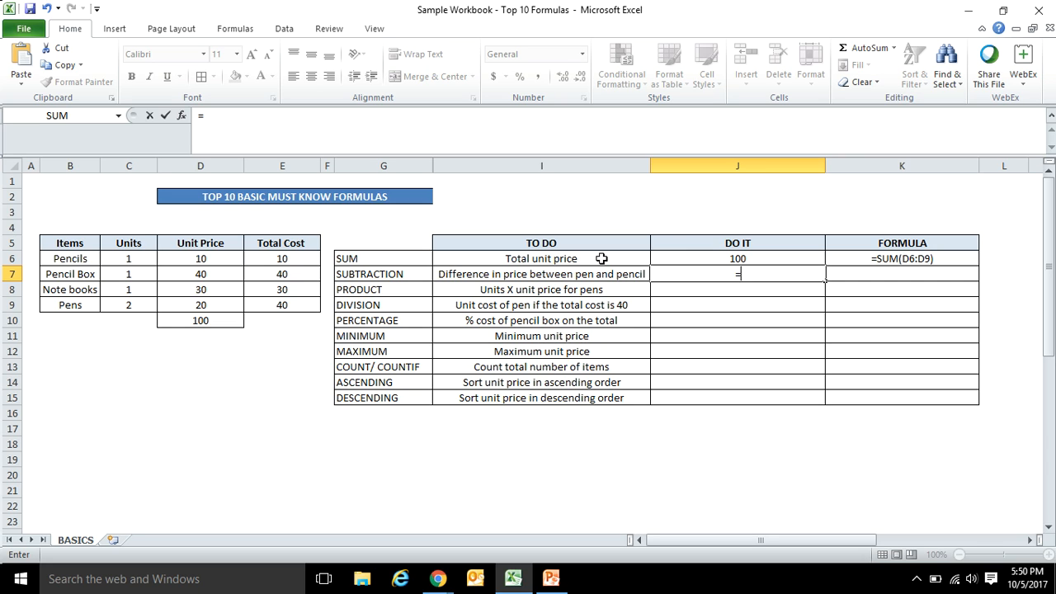
left_click(201, 306)
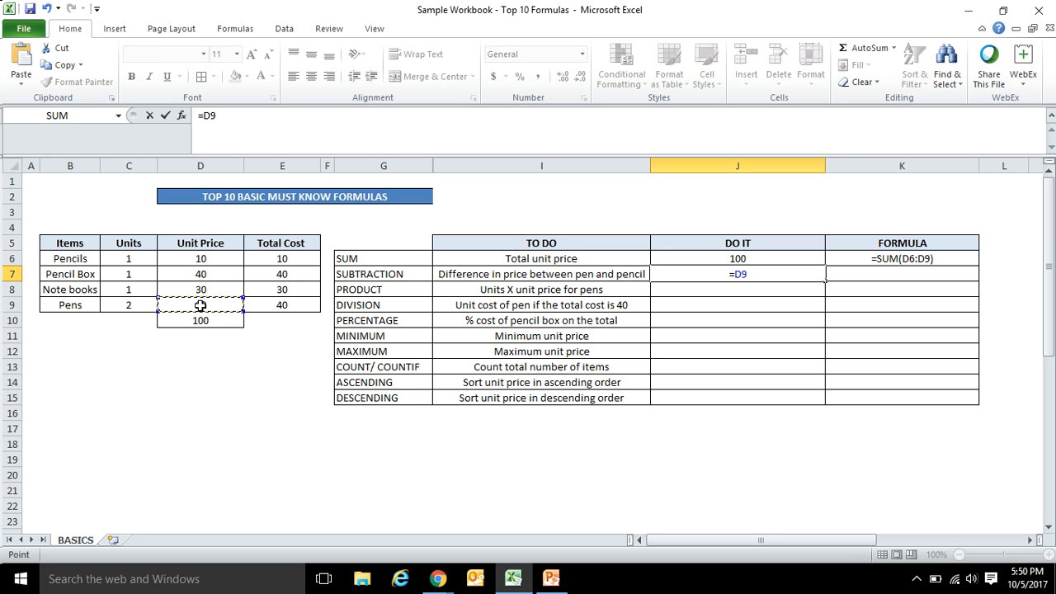
type("-")
left_click(203, 259)
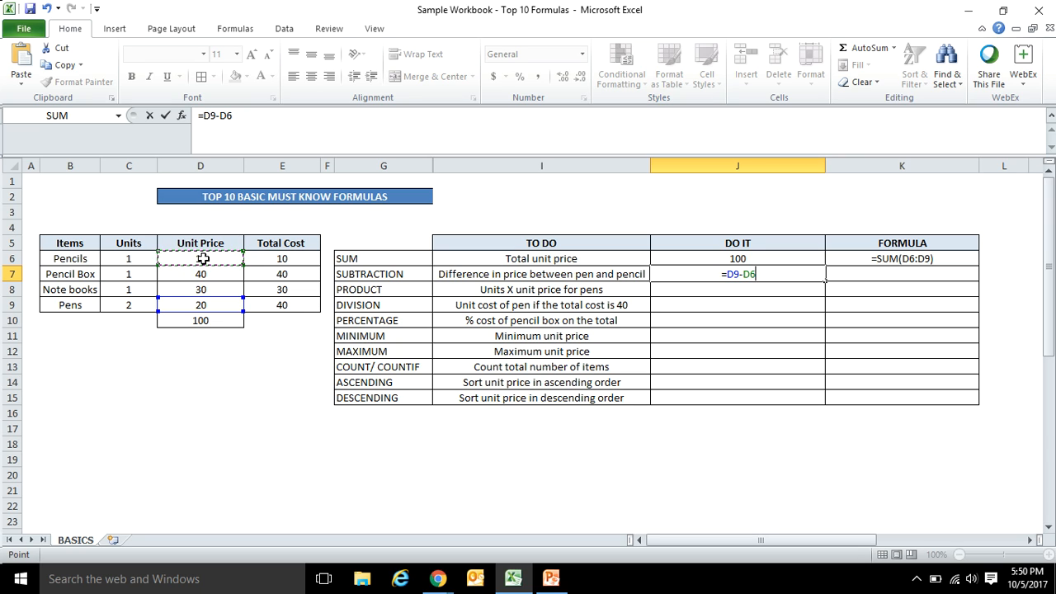
key("Return")
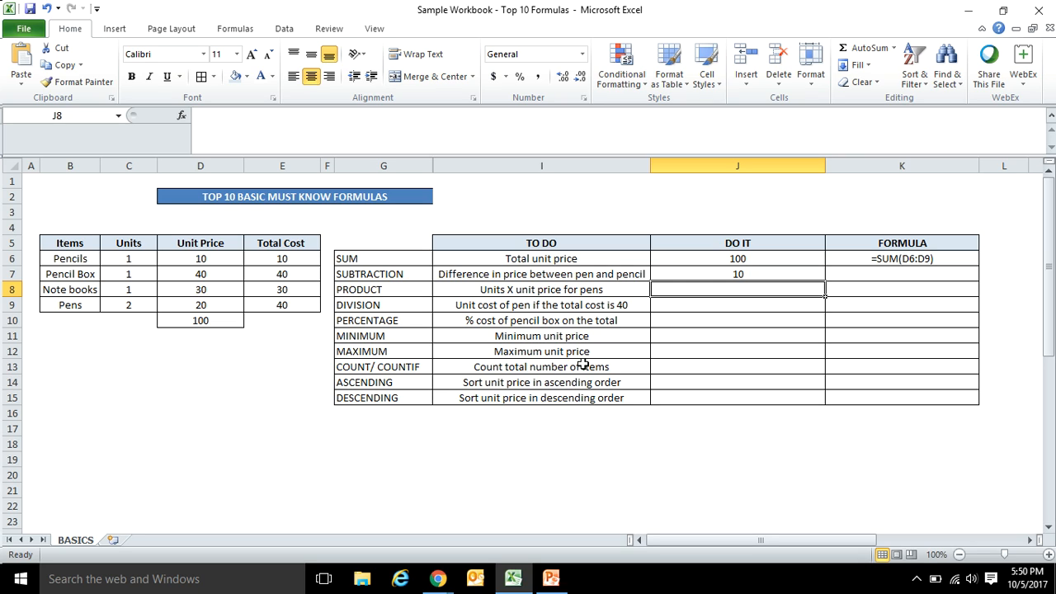
- Record the subtraction formula as plain text in K7, entering '=D9-D6 with a leading apostrophe
left_click(721, 274)
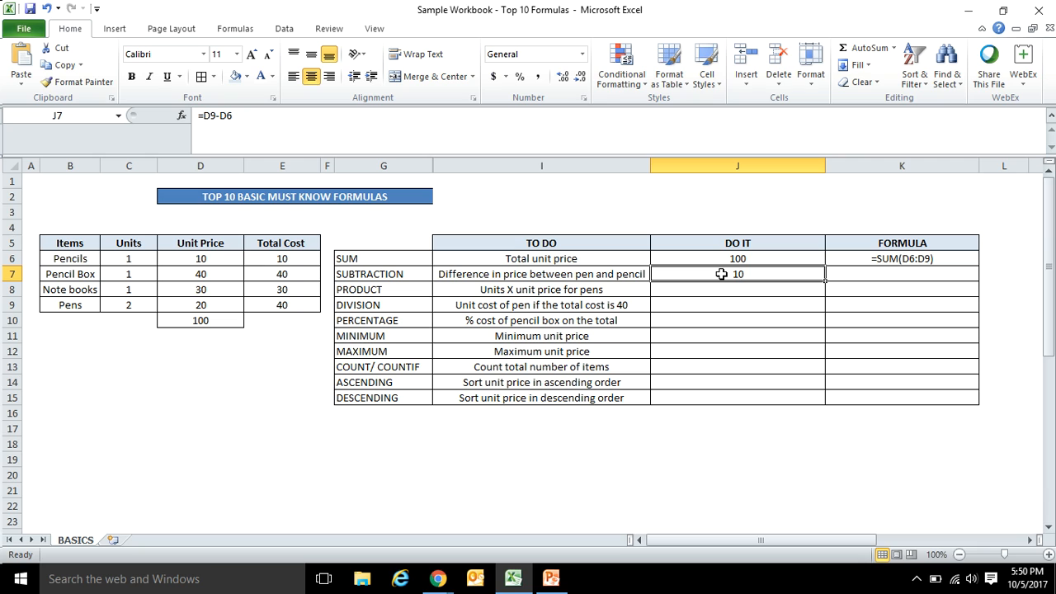
left_click(244, 116)
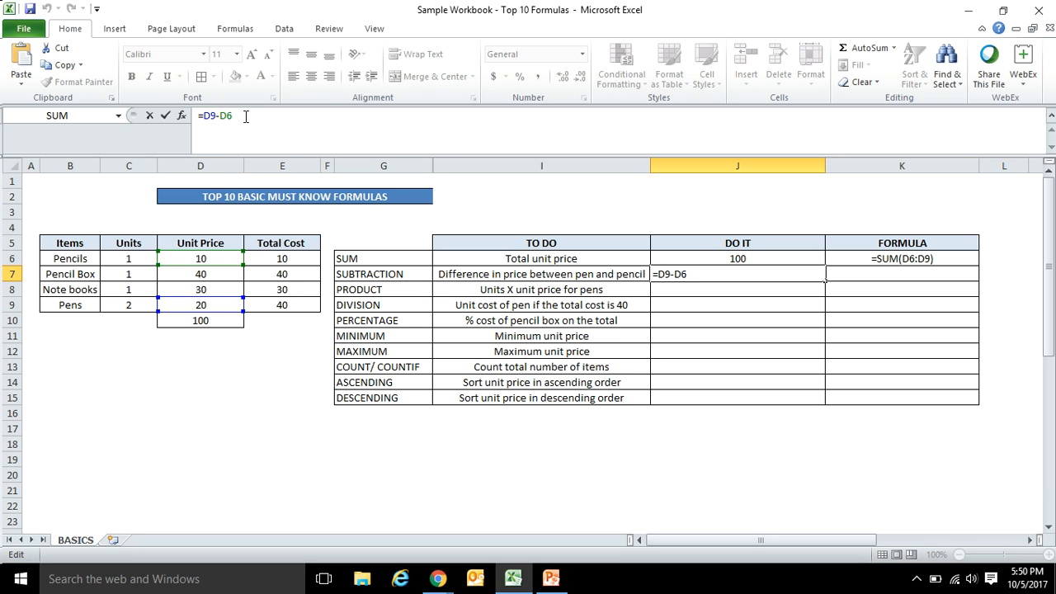
key("shift+Left")
key("shift+Left")
key("shift+Left")
key("shift+Left")
key("shift+Left")
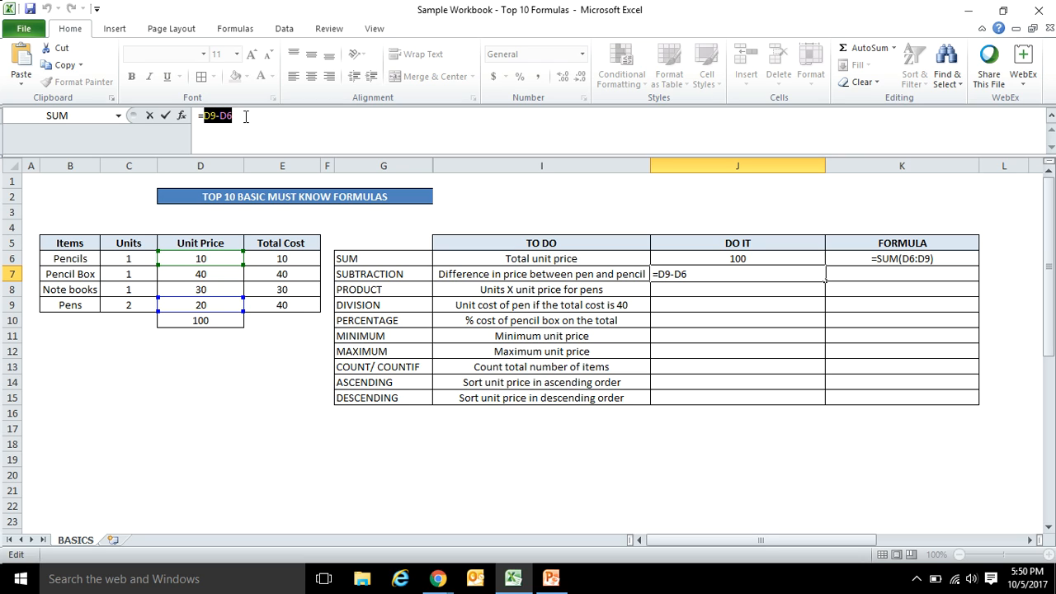
key("Return")
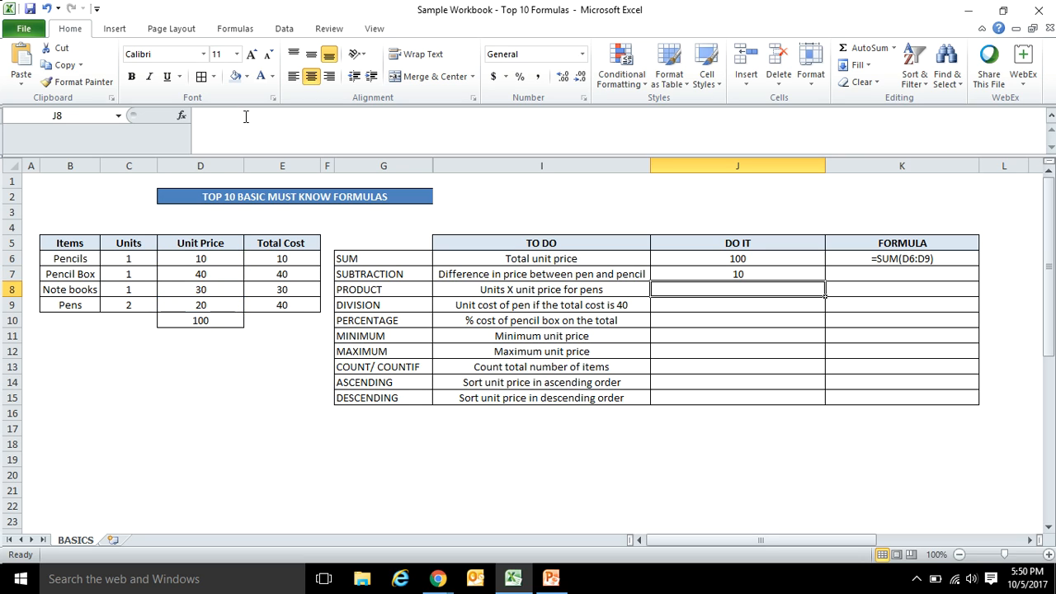
left_click(851, 275)
type("'")
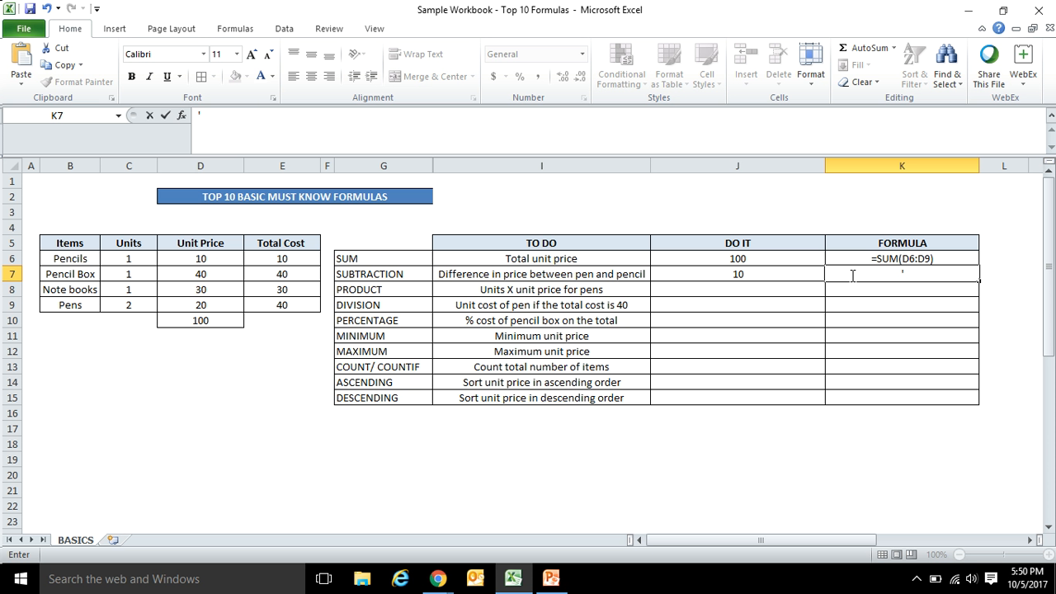
type("=D9-D6")
key("Return")
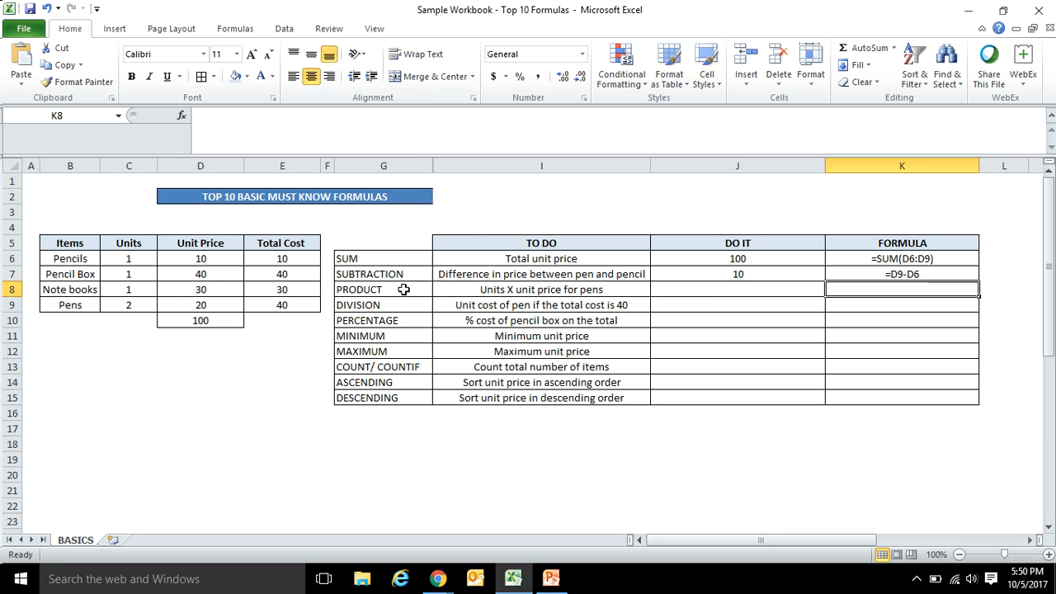
left_click(199, 305)
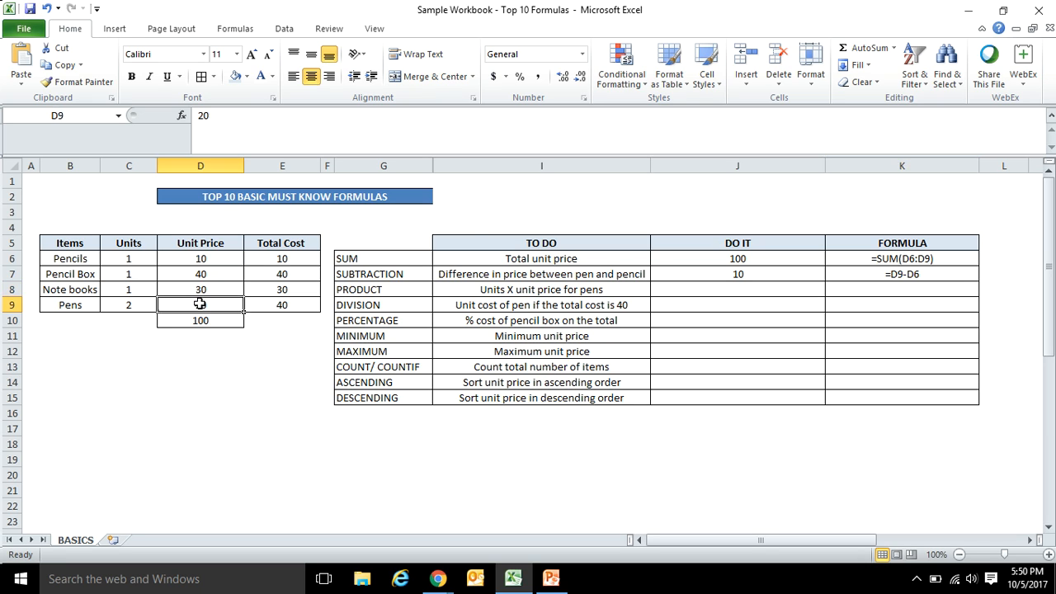
left_click(194, 258)
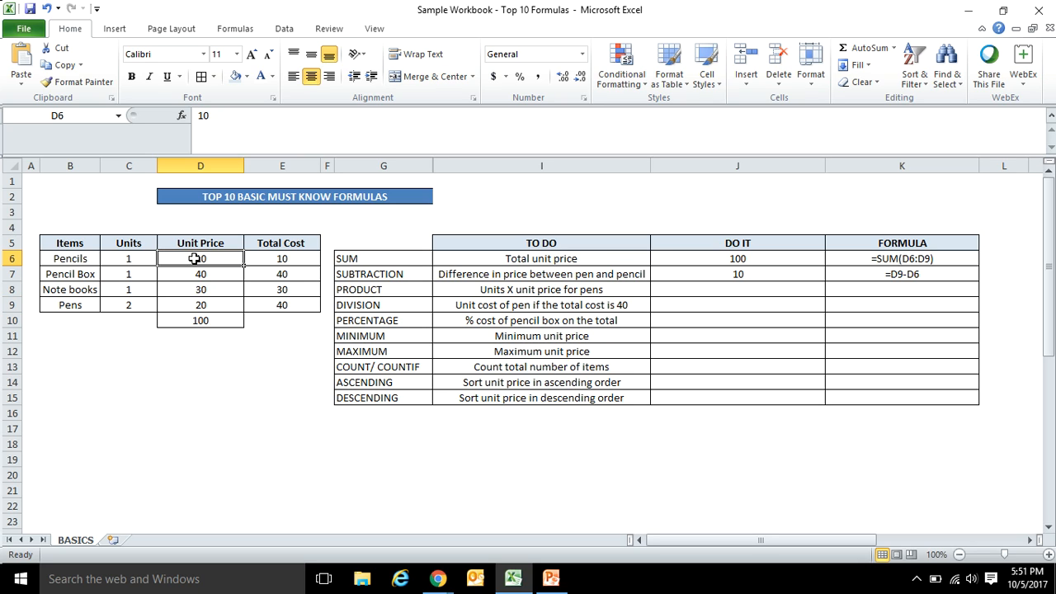
left_click(230, 306)
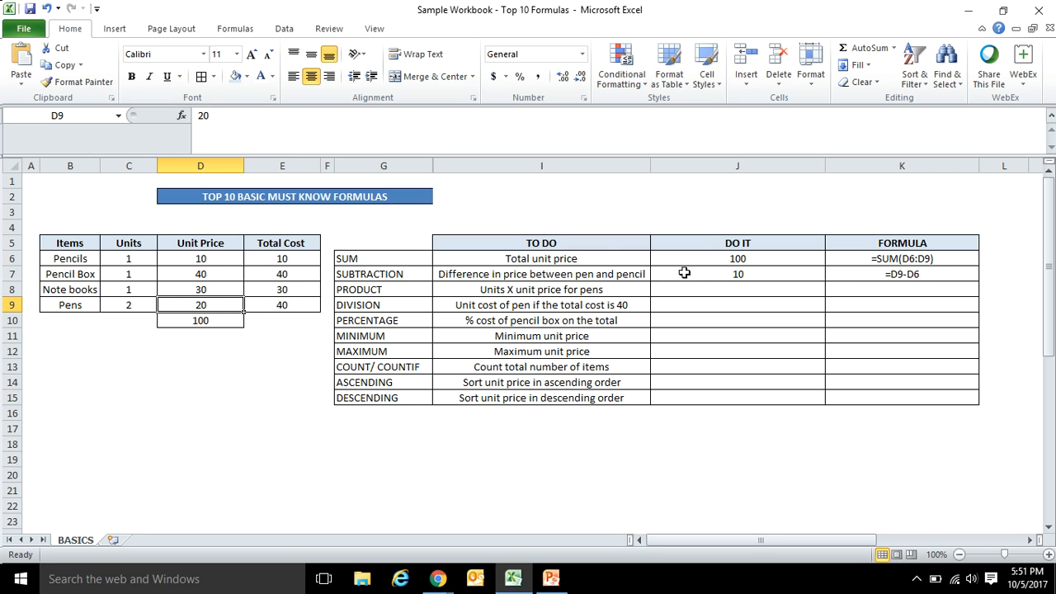
left_click(735, 273)
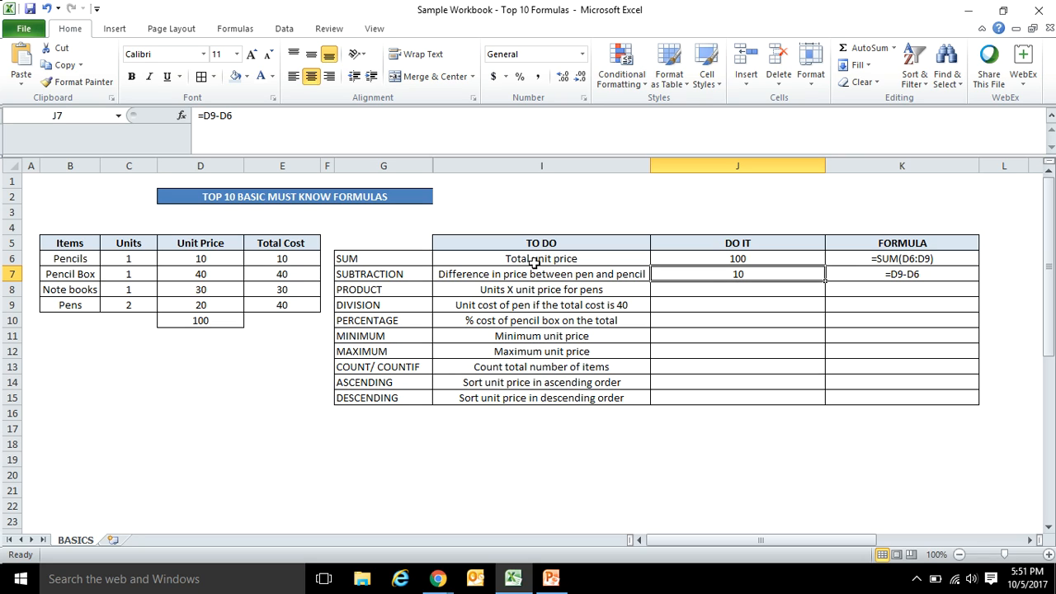
- Calculate units times unit price for pens in J8 with the formula =C9*D9
left_click(682, 290)
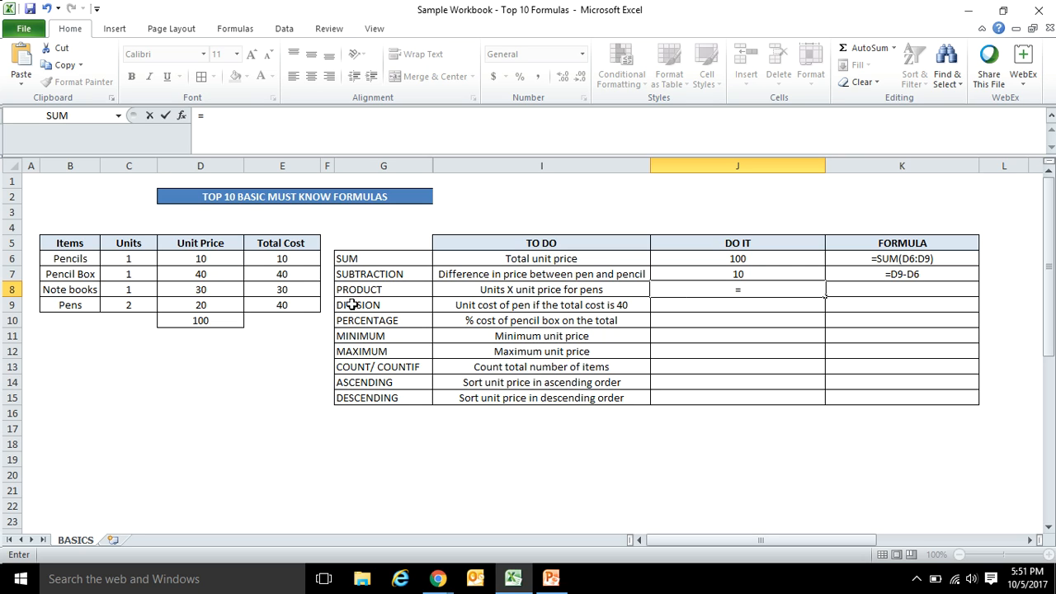
left_click(121, 304)
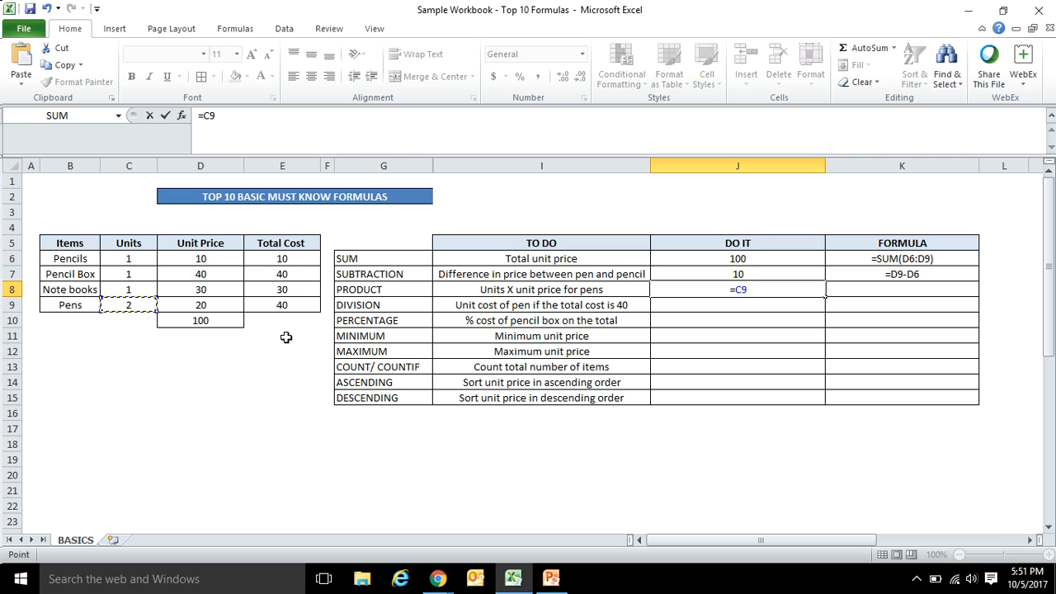
type("*")
left_click(188, 302)
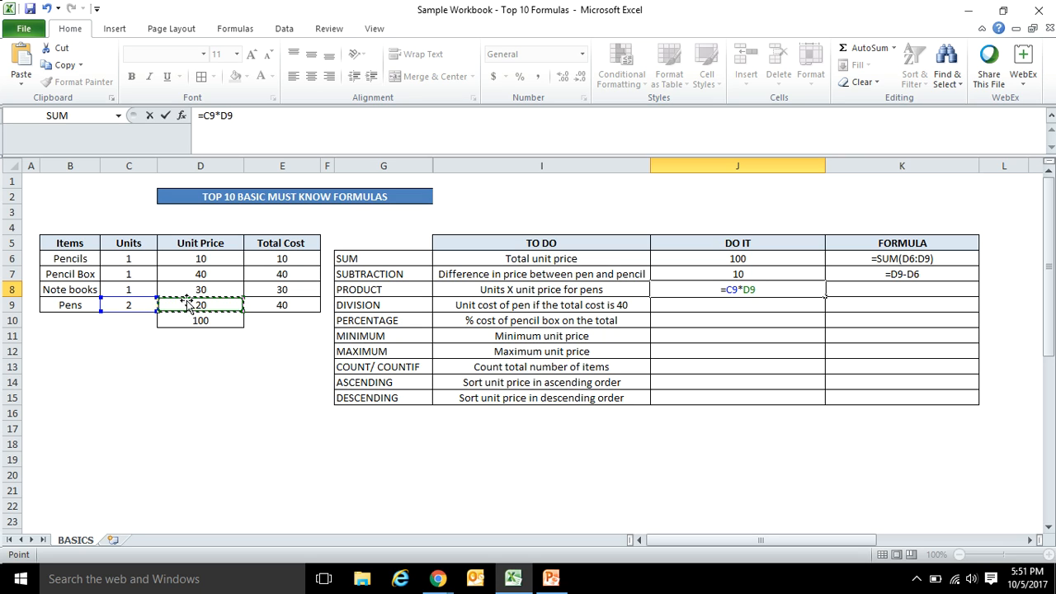
key("Return")
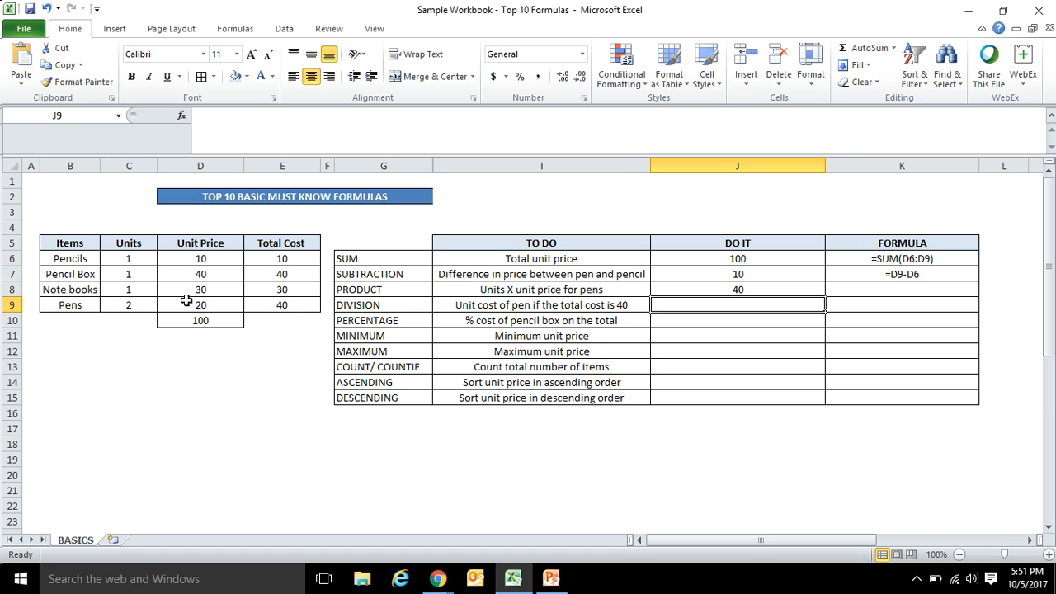
- Record the product formula as plain text in K8, entering '=C9*D9 with a leading apostrophe
left_click(738, 285)
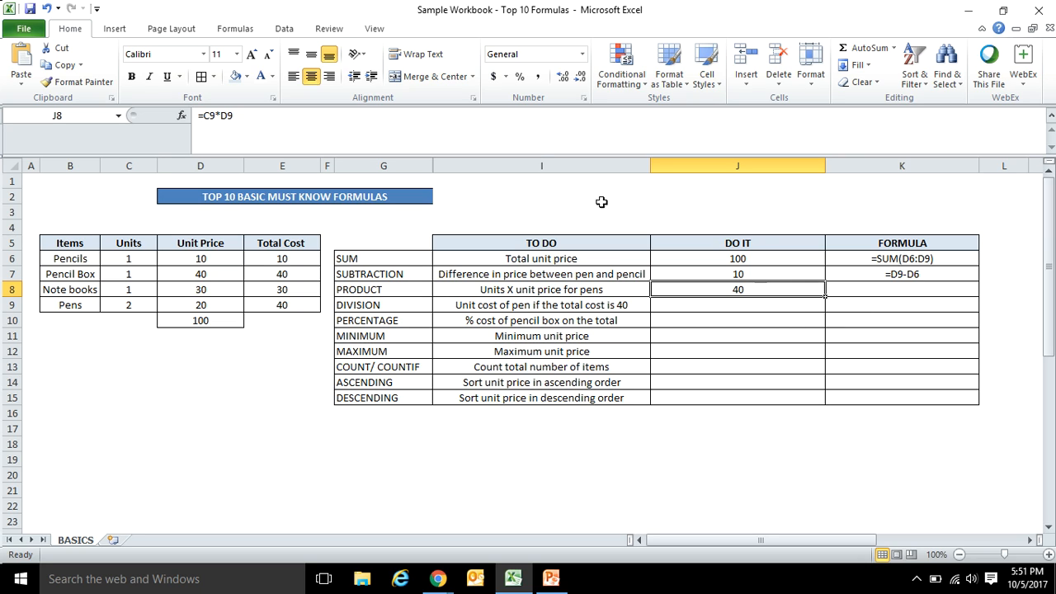
left_click(458, 112)
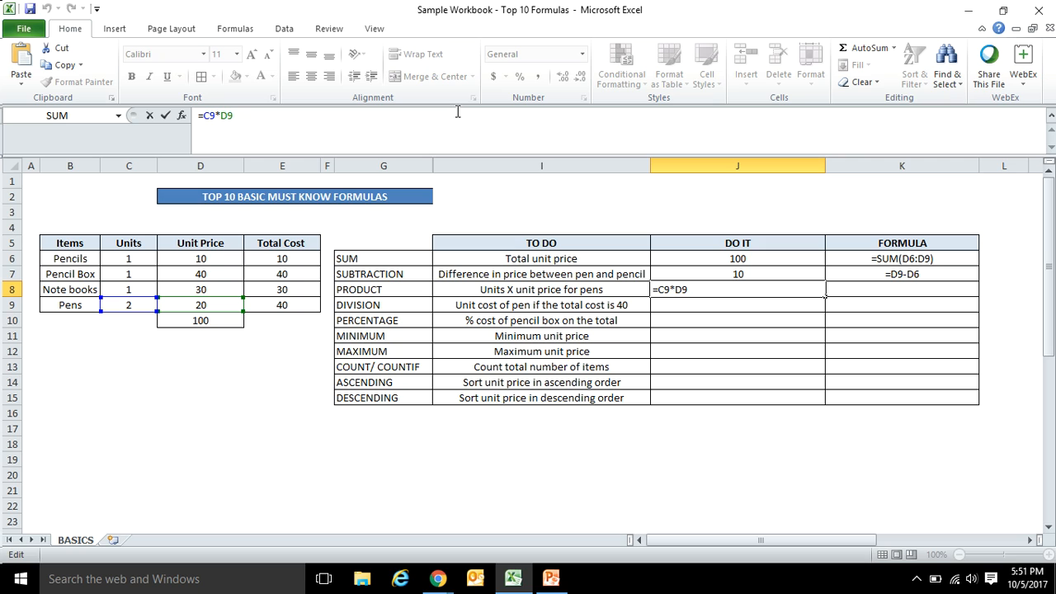
key("shift+Left")
key("shift+Left")
key("shift+Left")
key("shift+Left")
key("shift+Left")
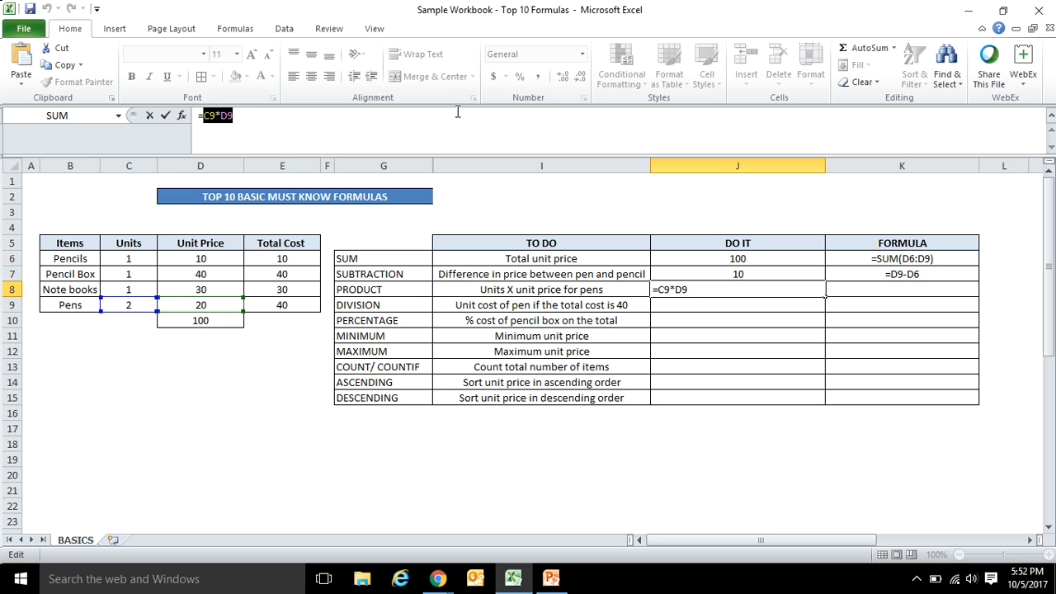
key("Return")
double_click(891, 290)
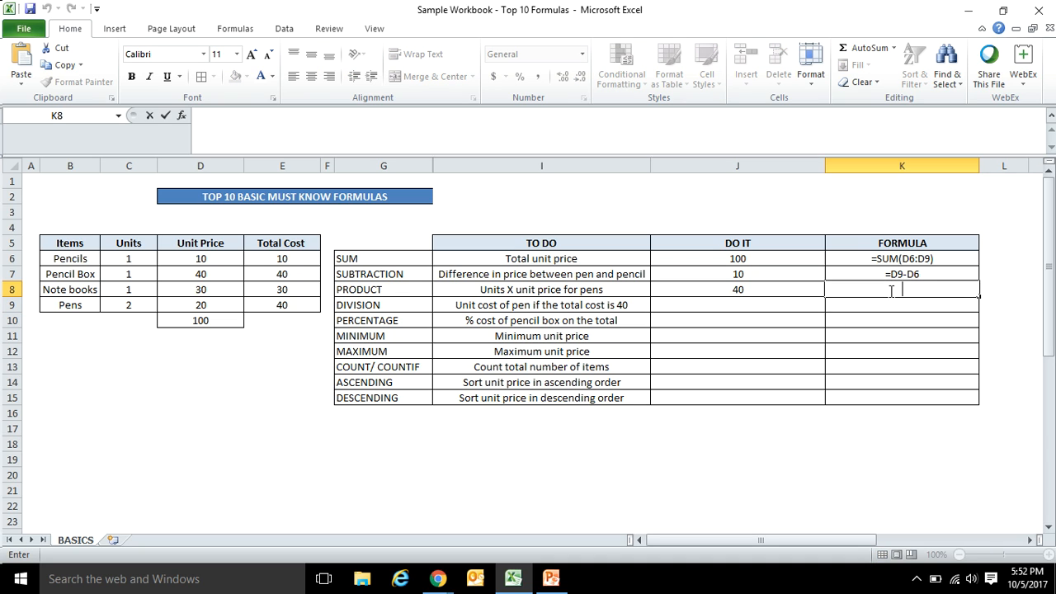
type("'=C9*D9")
key("Return")
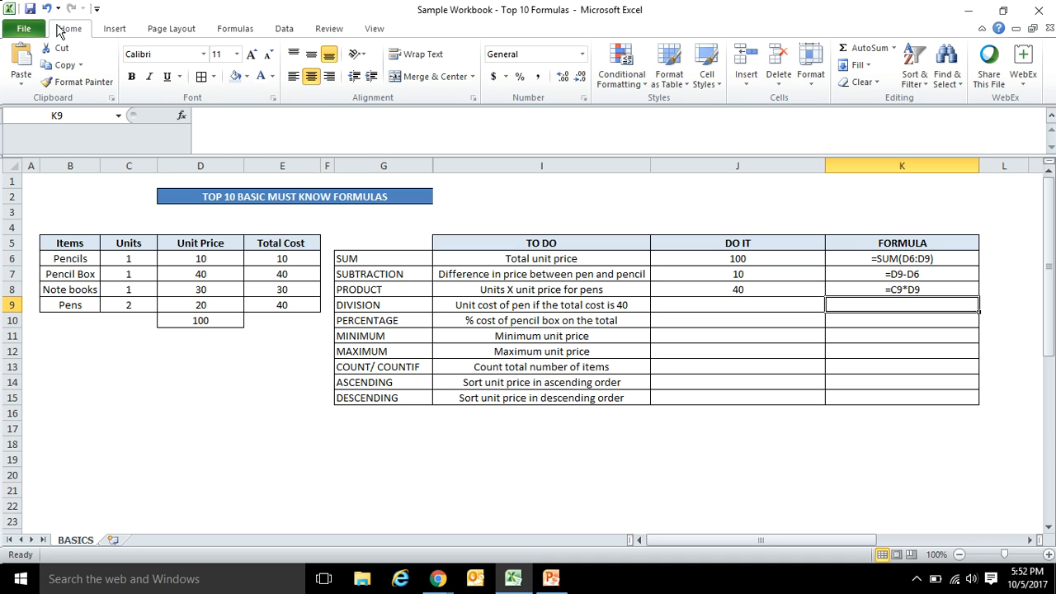
- Fill the pens' total cost formula from E9 up through E6 and check the formulas in the filled cells
left_click(723, 301)
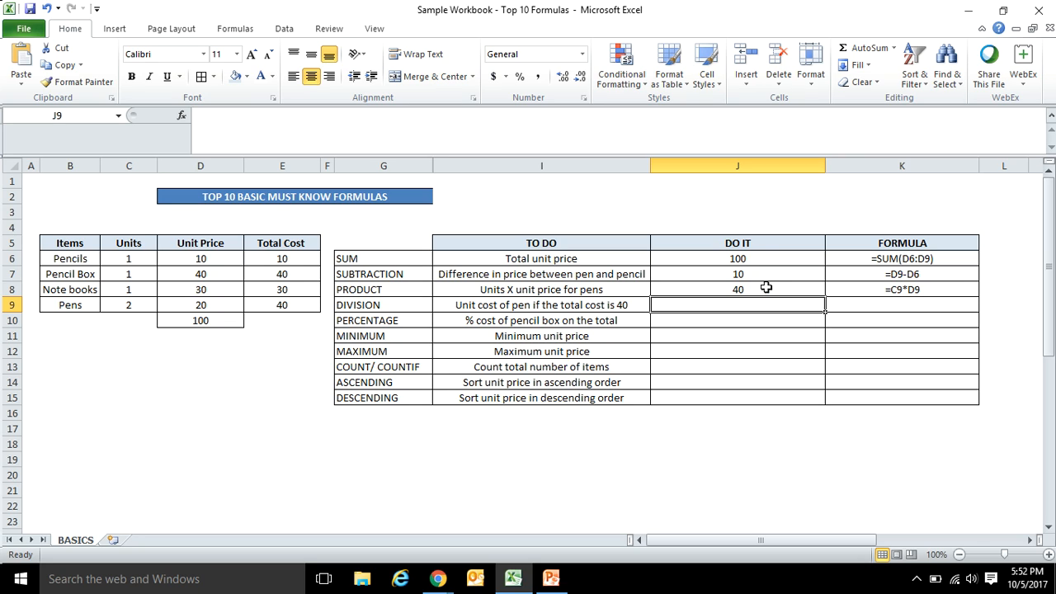
left_click(295, 306)
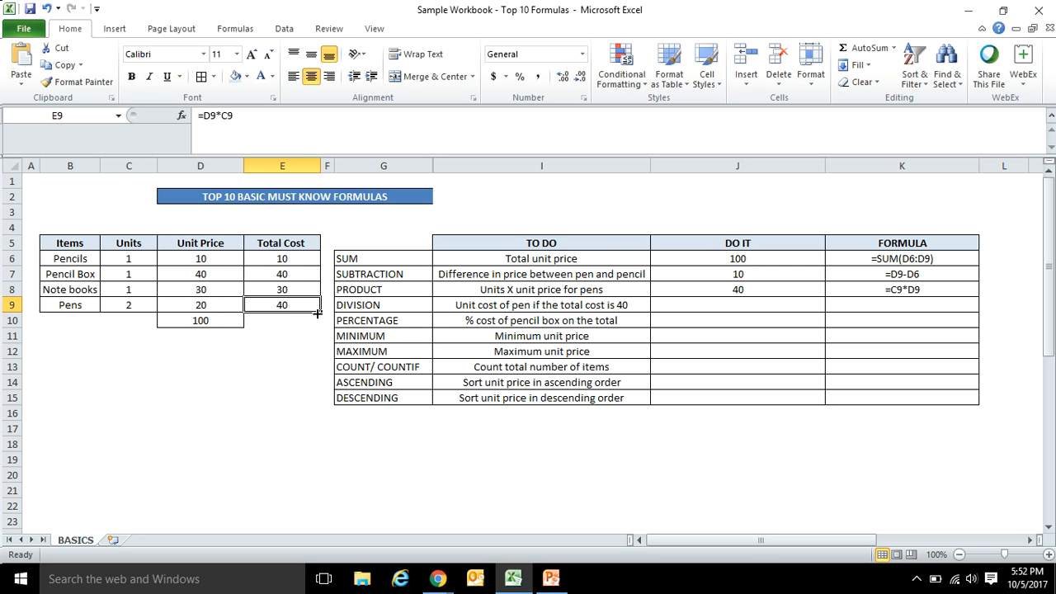
left_click_drag(318, 314, 313, 258)
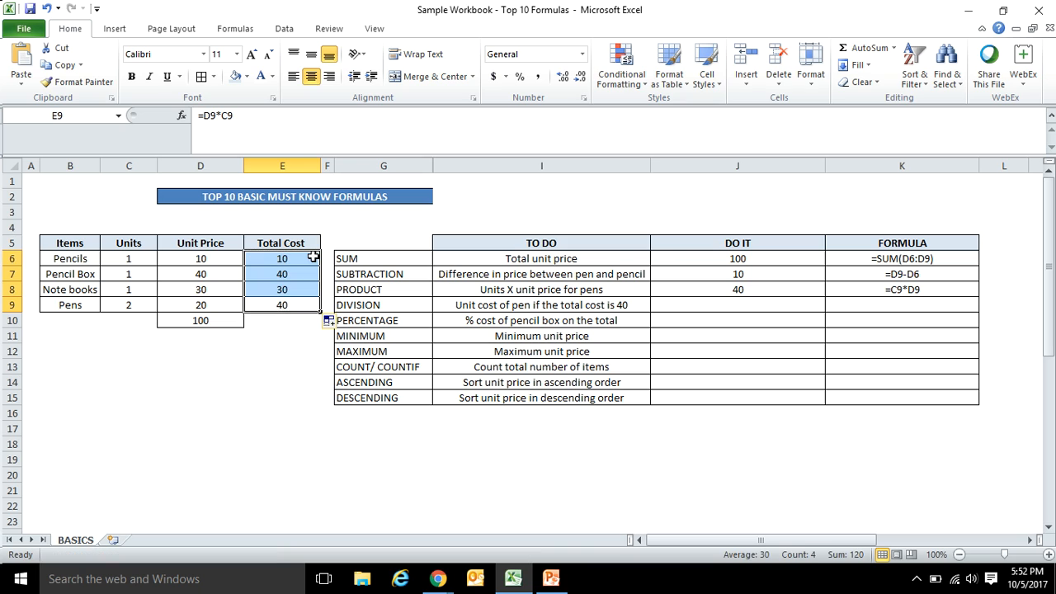
left_click(300, 335)
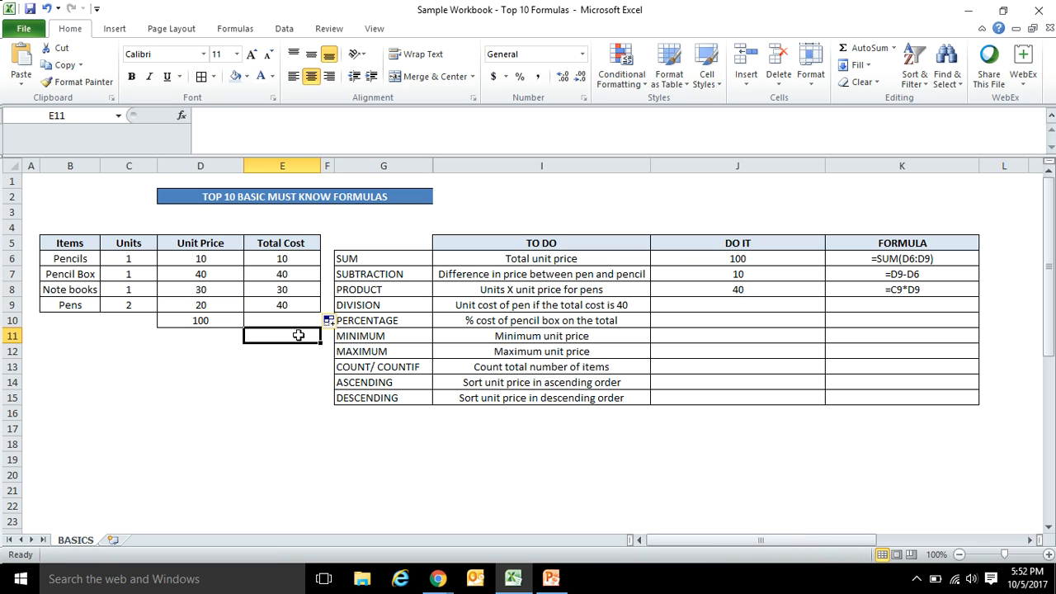
left_click(283, 303)
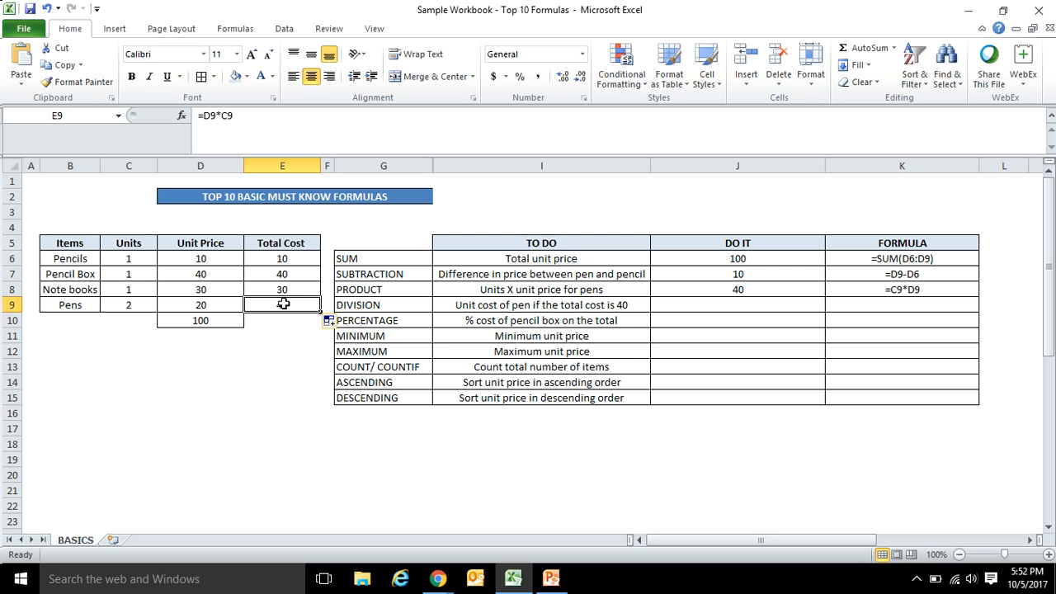
key("Up")
key("Up")
key("Up")
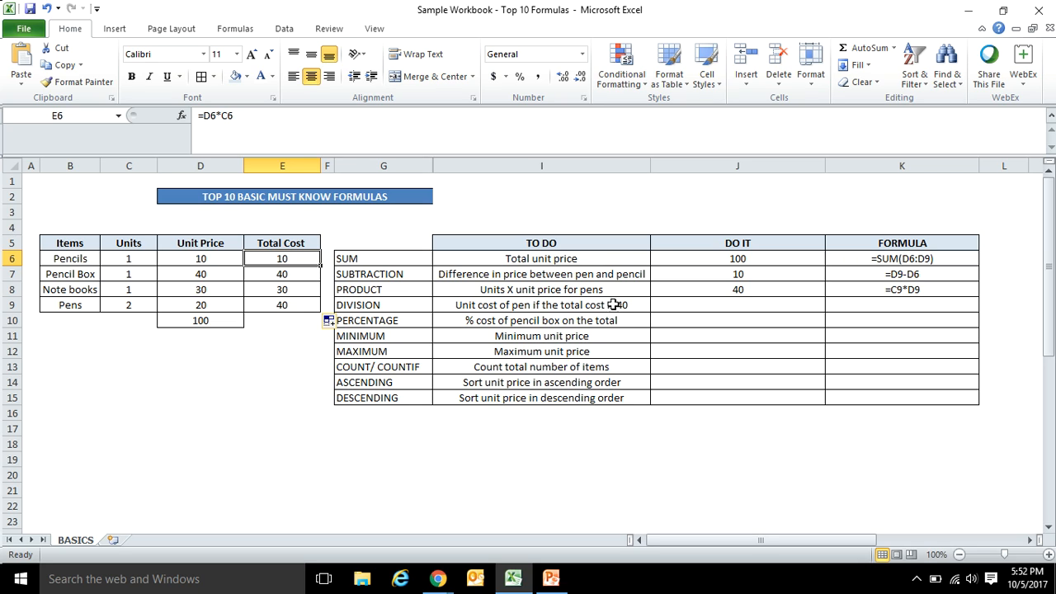
- Calculate the unit cost of a pen in J9 with the formula =E9/C9
left_click(709, 305)
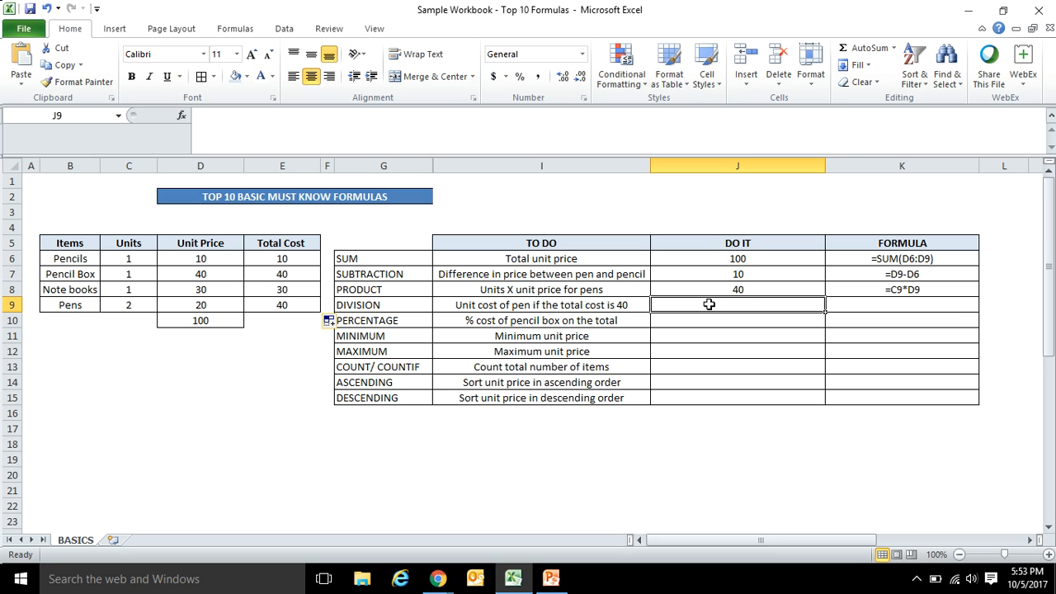
type("=")
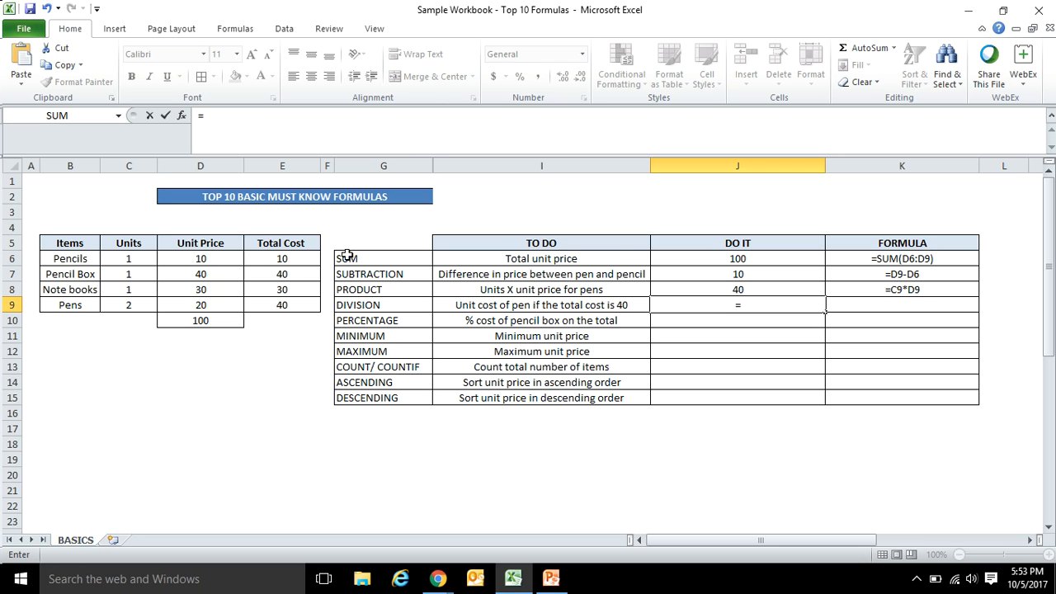
left_click(283, 304)
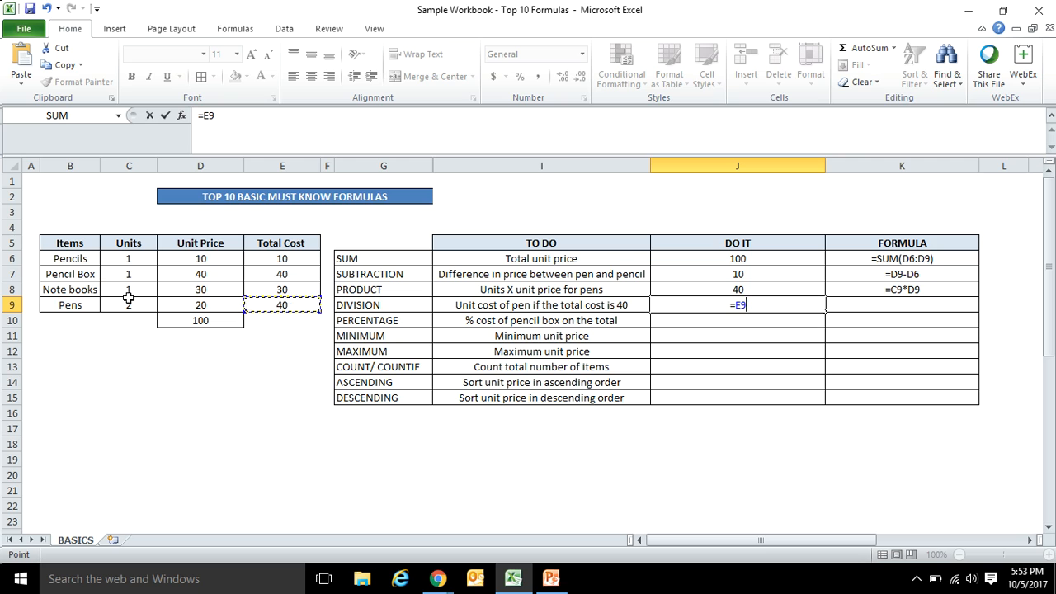
type("/")
left_click(130, 305)
key("Return")
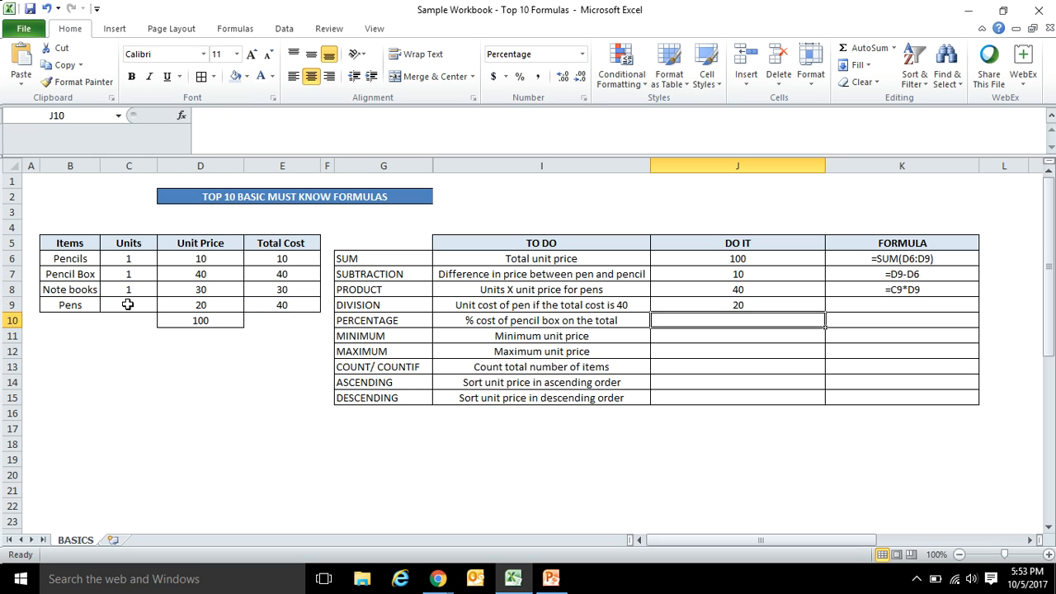
- Record the division formula as plain text in K9, entering '=E9/C9 with a leading apostrophe
left_click(815, 305)
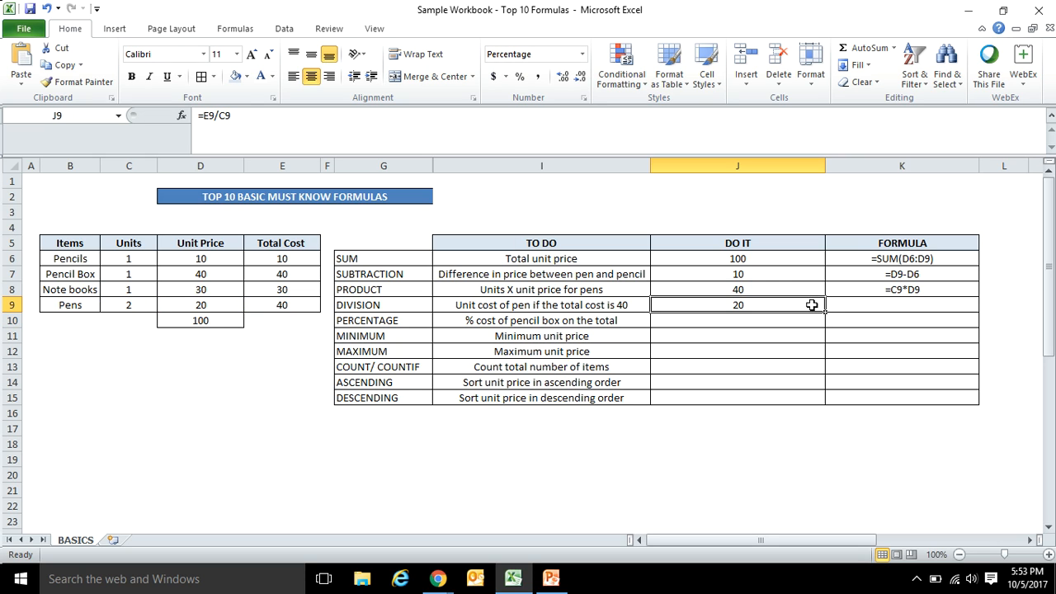
left_click(320, 116)
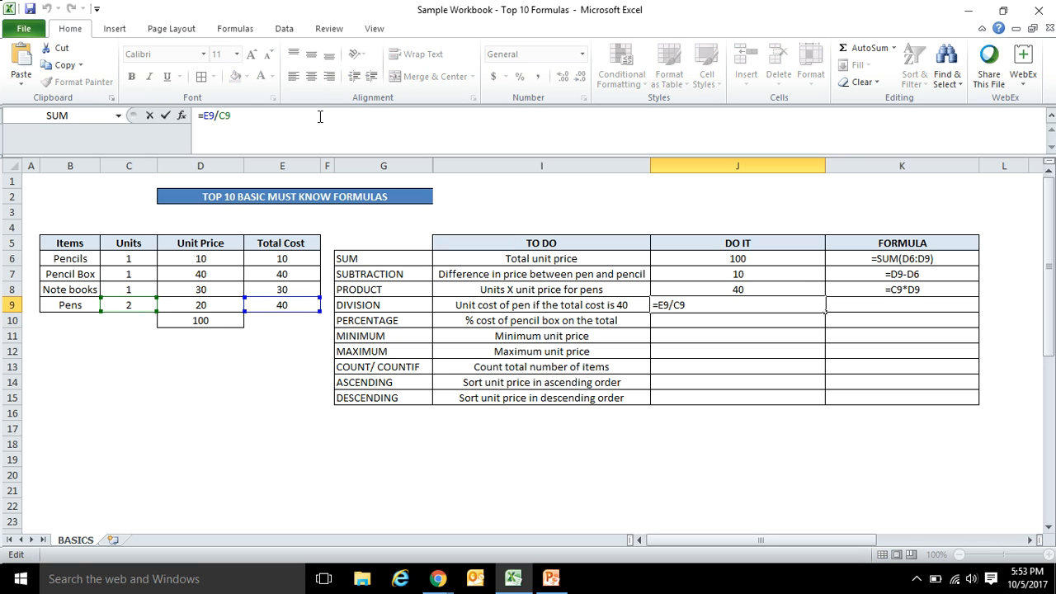
key("shift+Left")
key("shift+Left")
key("shift+Left")
key("shift+Left")
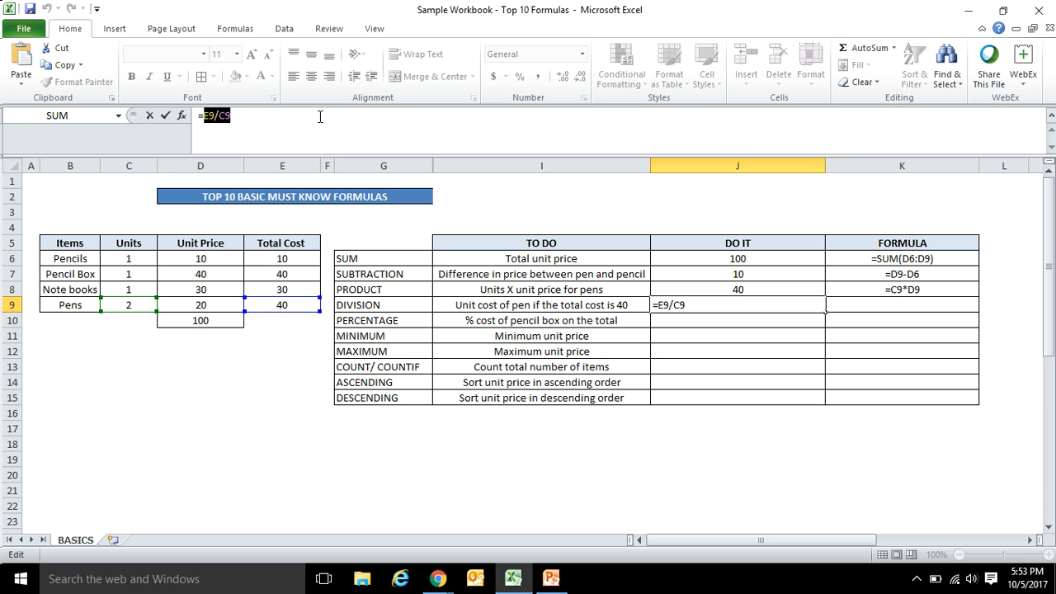
left_click(899, 307)
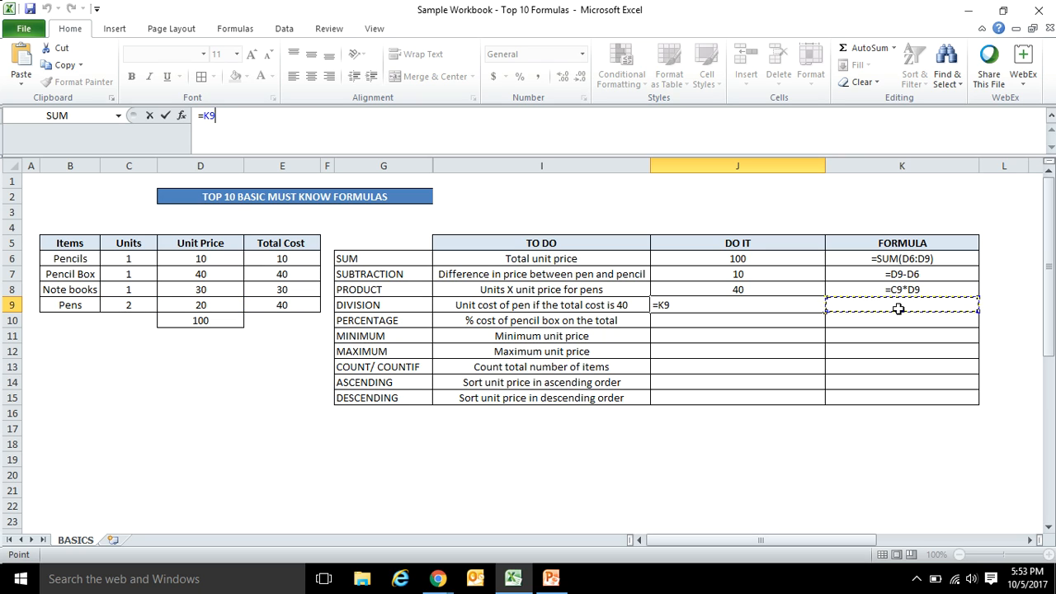
key("Escape")
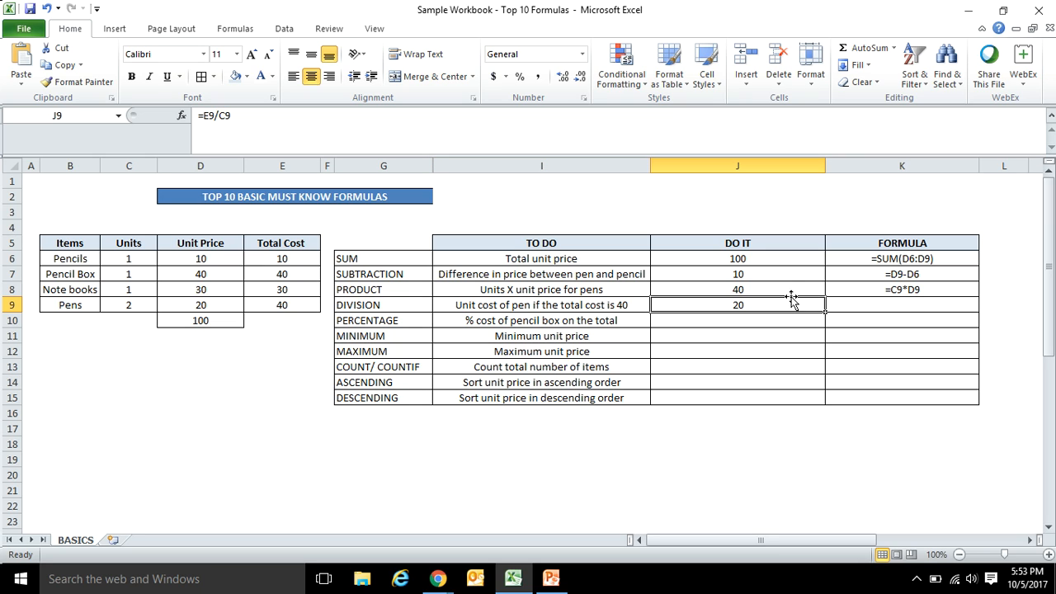
double_click(839, 304)
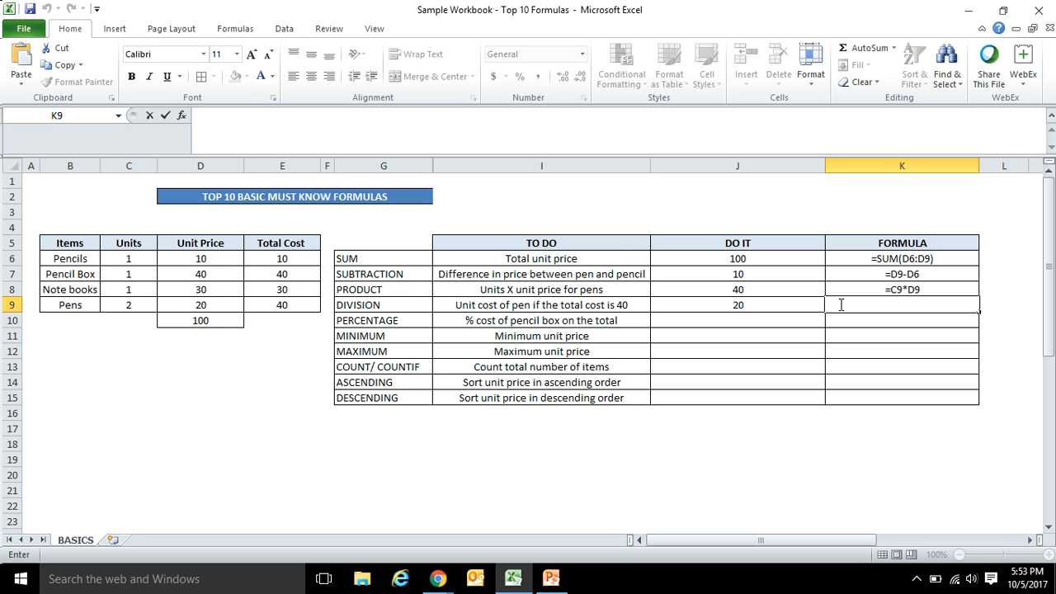
type("'=E9/C9")
key("Return")
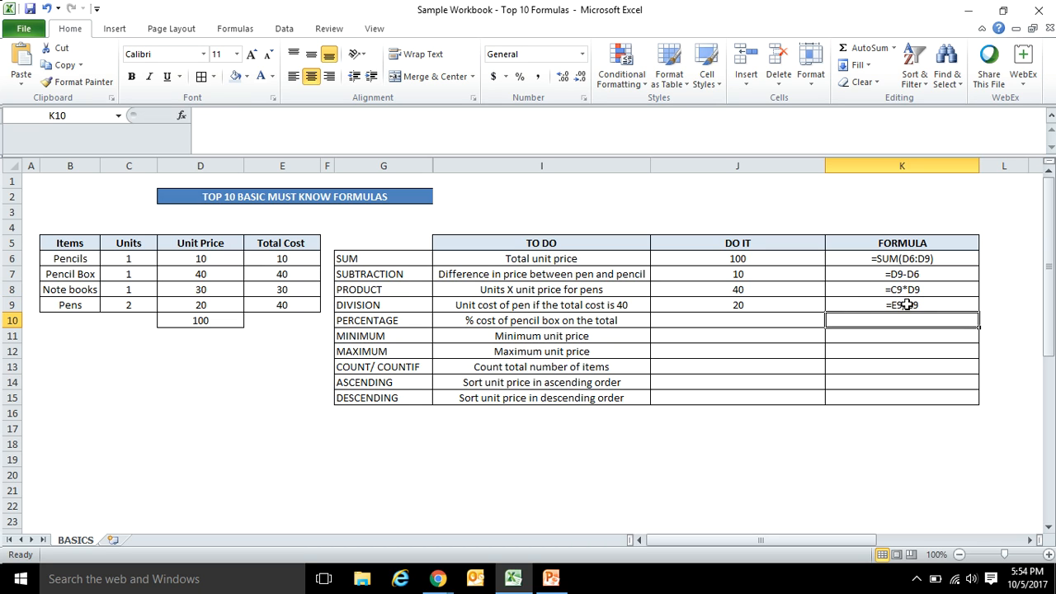
- Calculate the pencil box's percentage of the total unit price in J10 with the formula =D7/D10
left_click(685, 314)
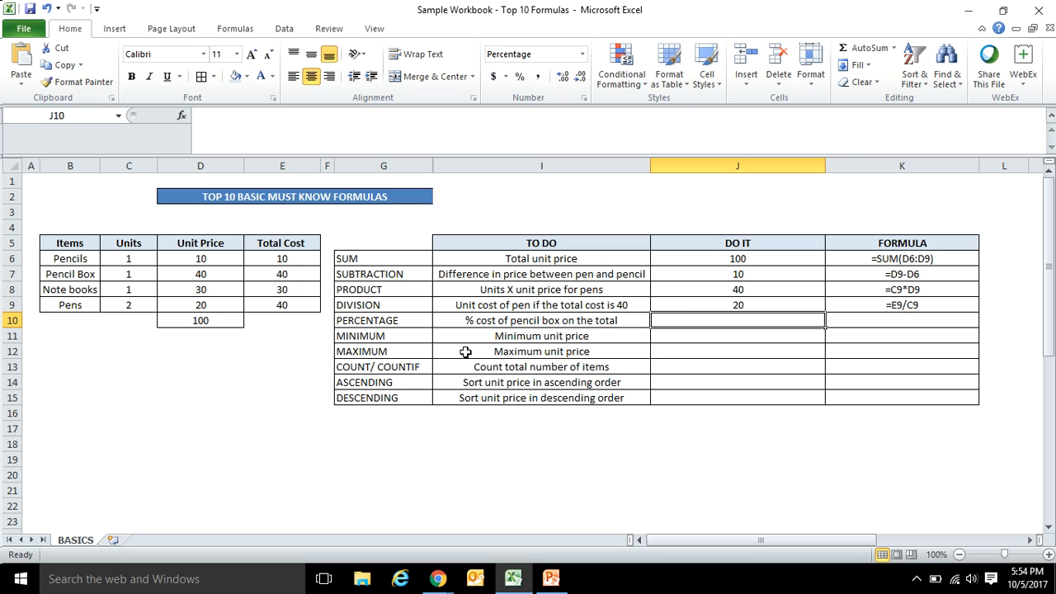
left_click(217, 319)
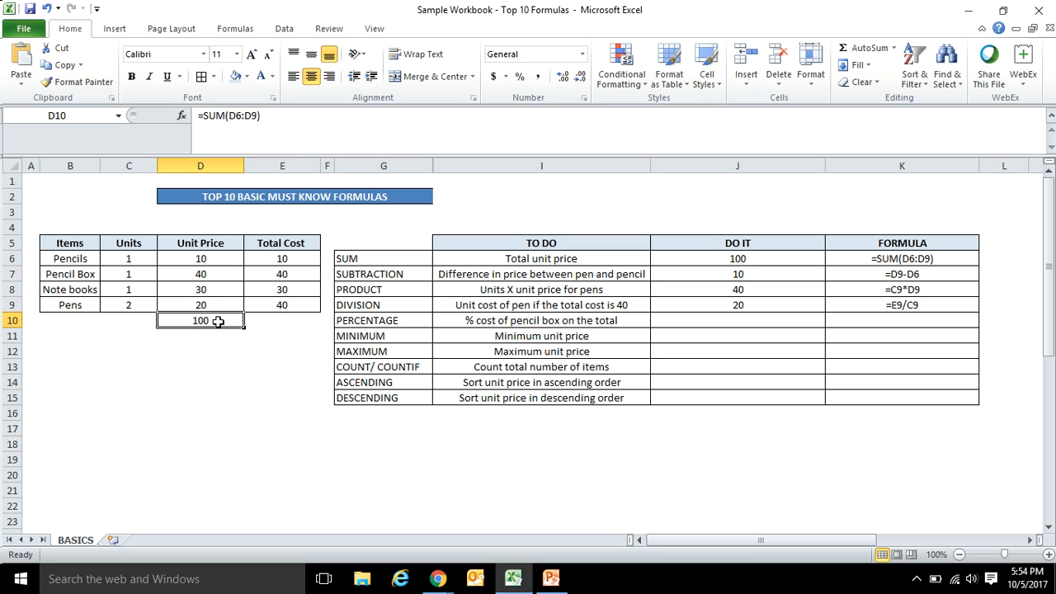
left_click(665, 261)
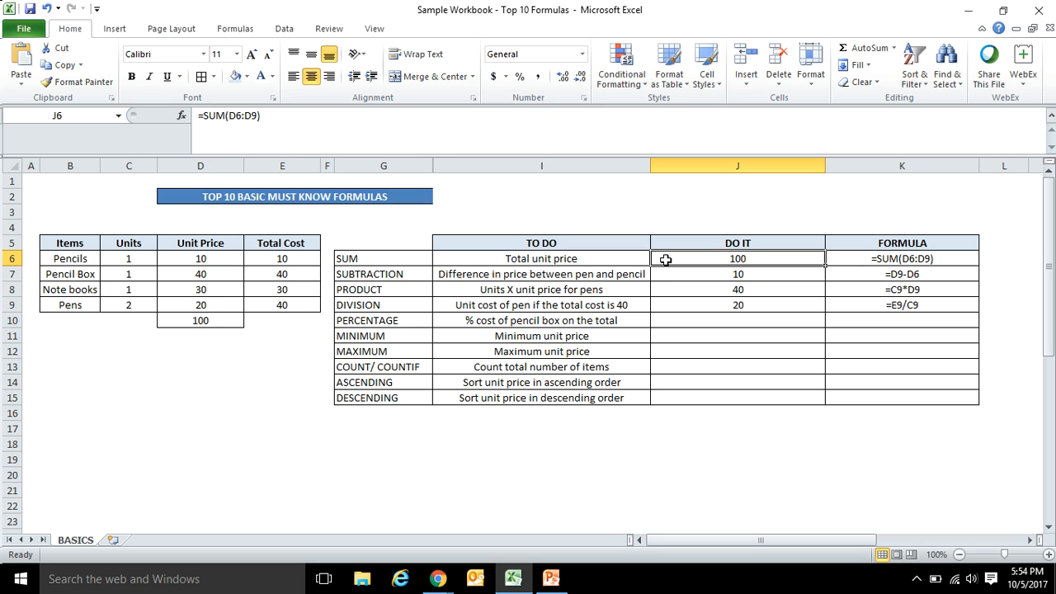
left_click(200, 320)
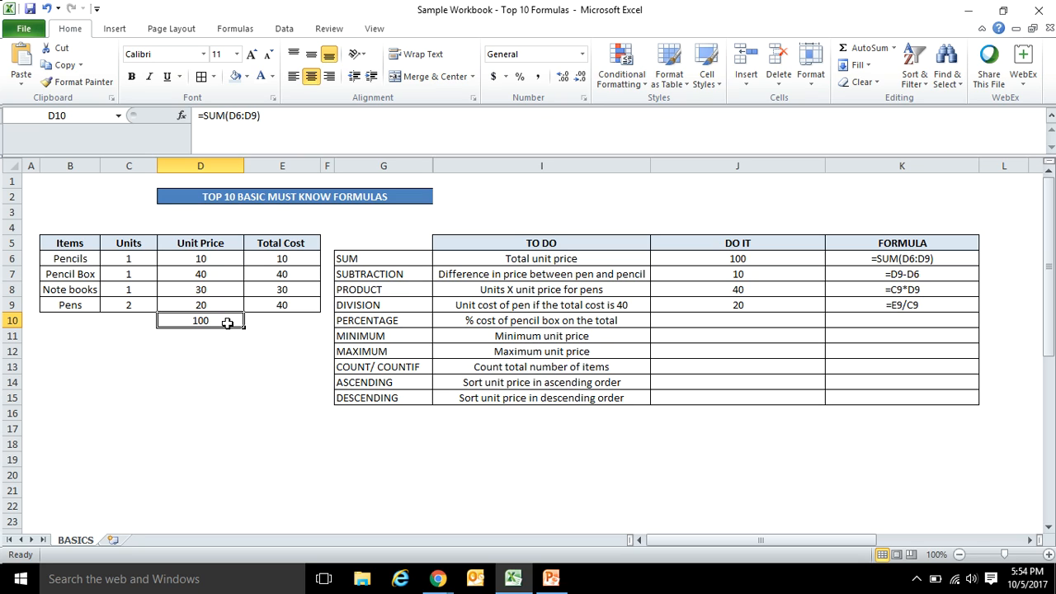
left_click(720, 320)
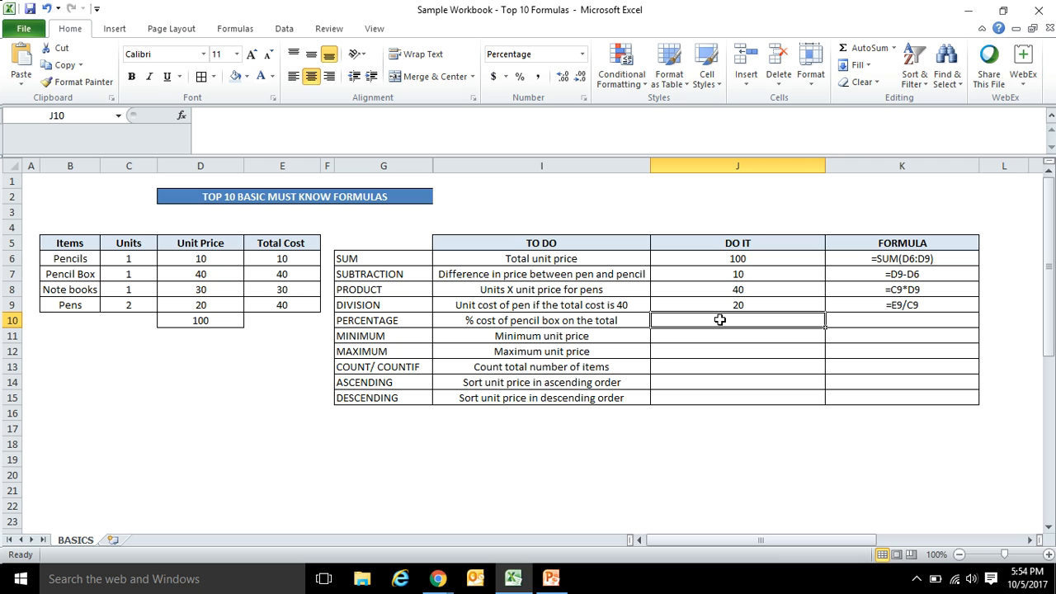
type("=")
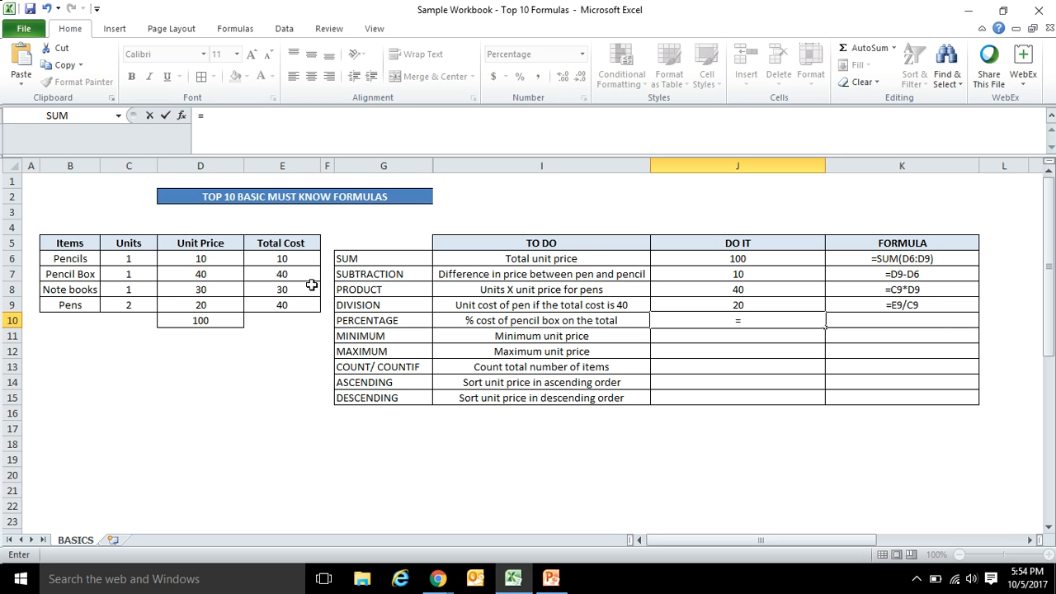
left_click(229, 274)
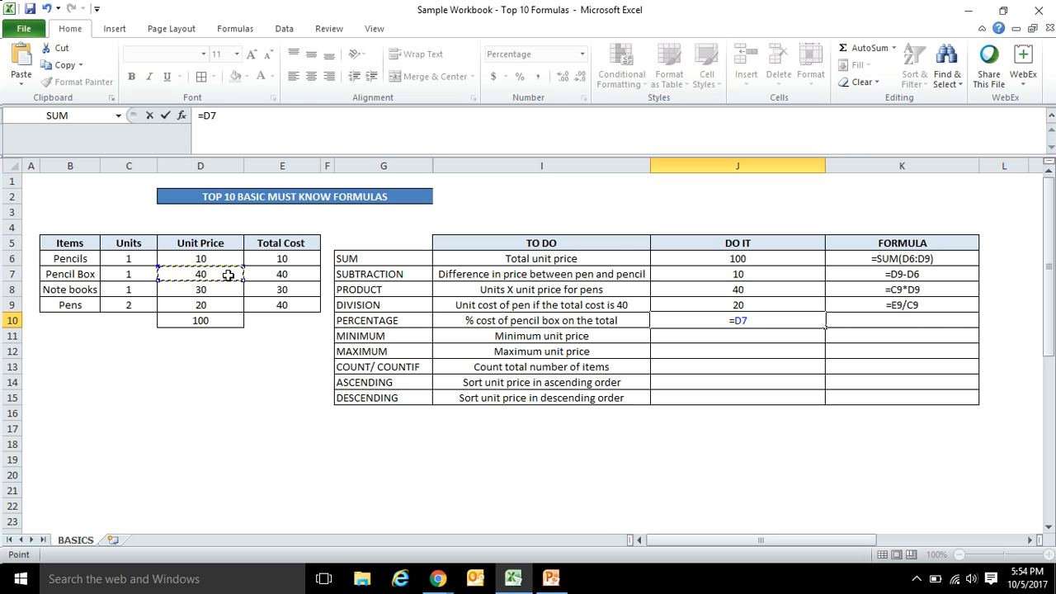
type("/")
left_click(191, 320)
key("Return")
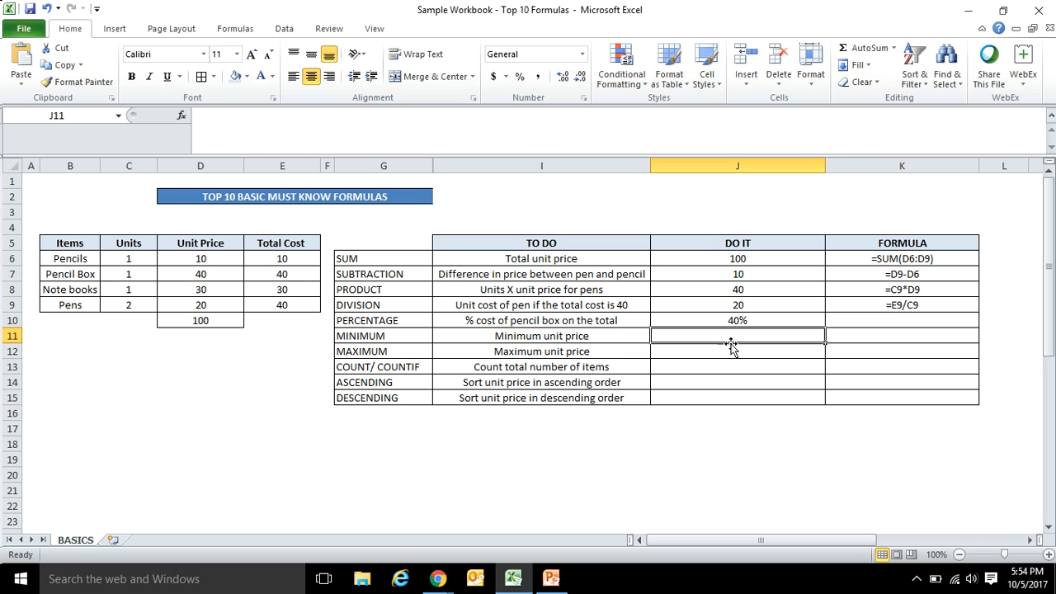
left_click(714, 320)
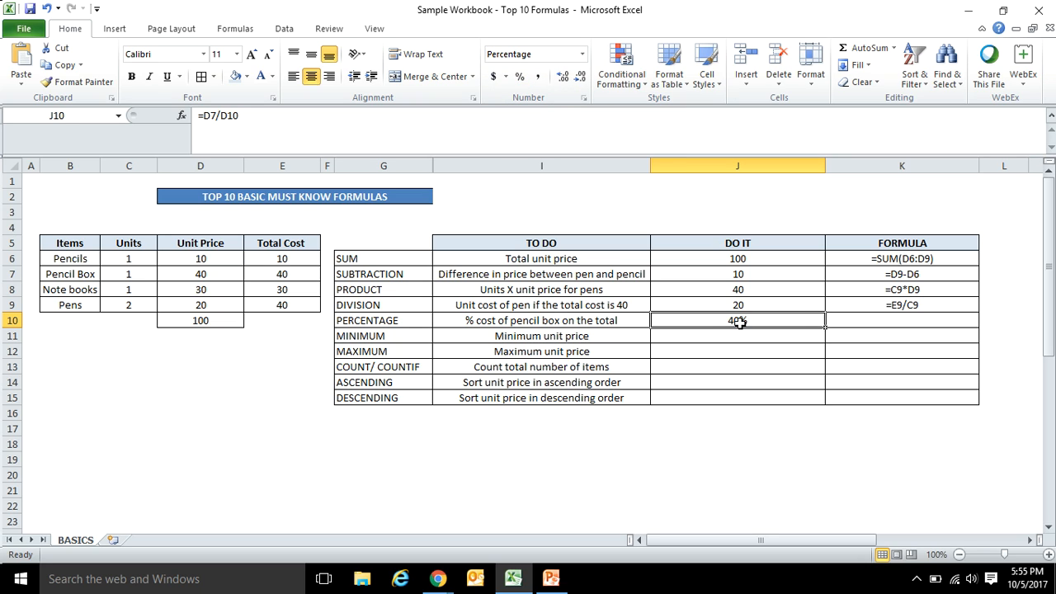
left_click(873, 320)
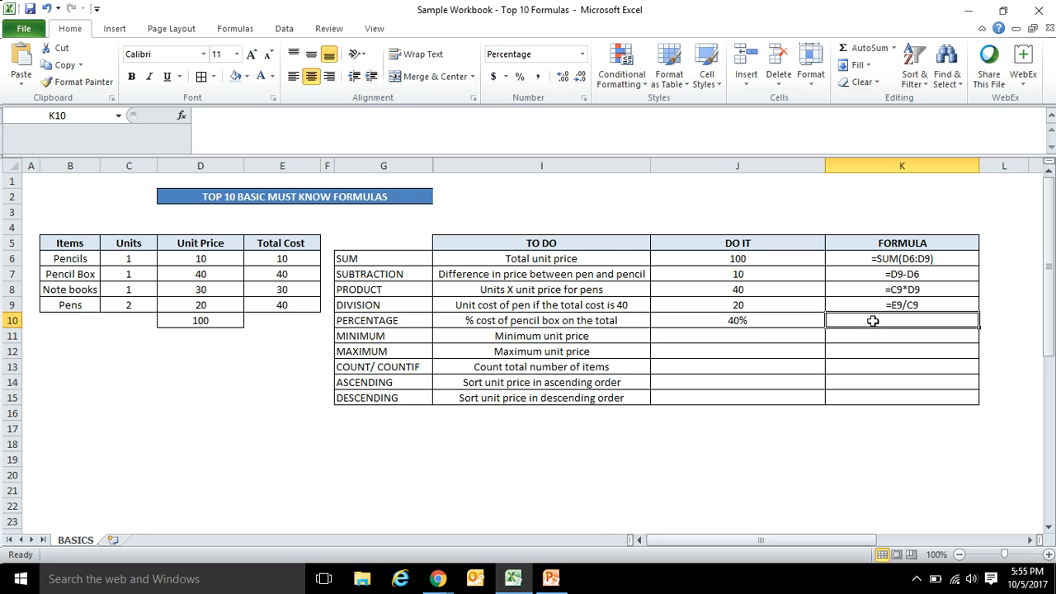
type("'=")
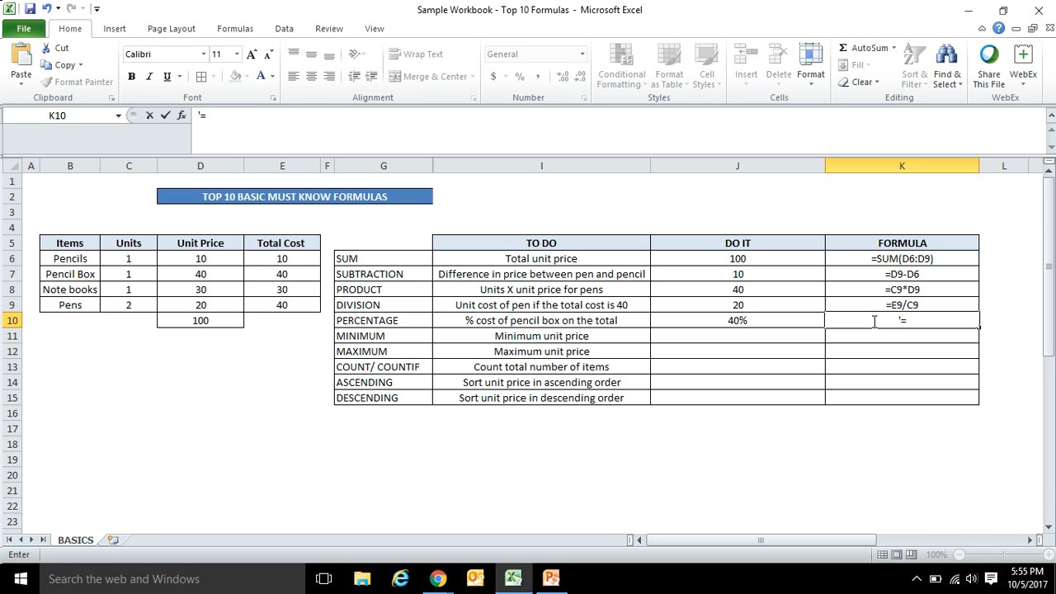
key("Escape")
- Record the percentage formula from J10 as plain text in K10, entering '=D7/D10 with a leading apostrophe
left_click(773, 320)
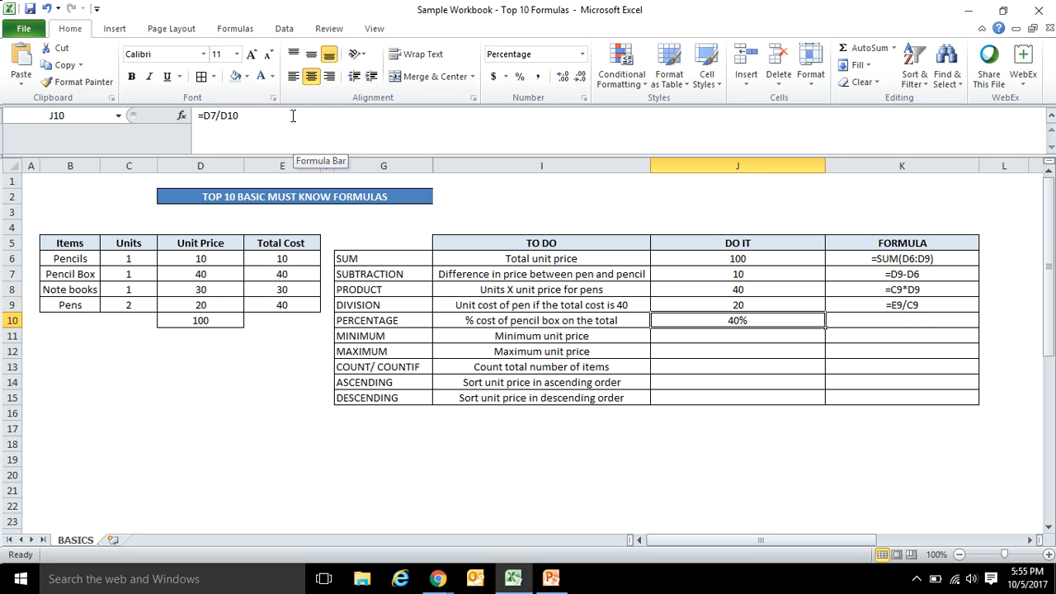
left_click_drag(293, 115, 204, 114)
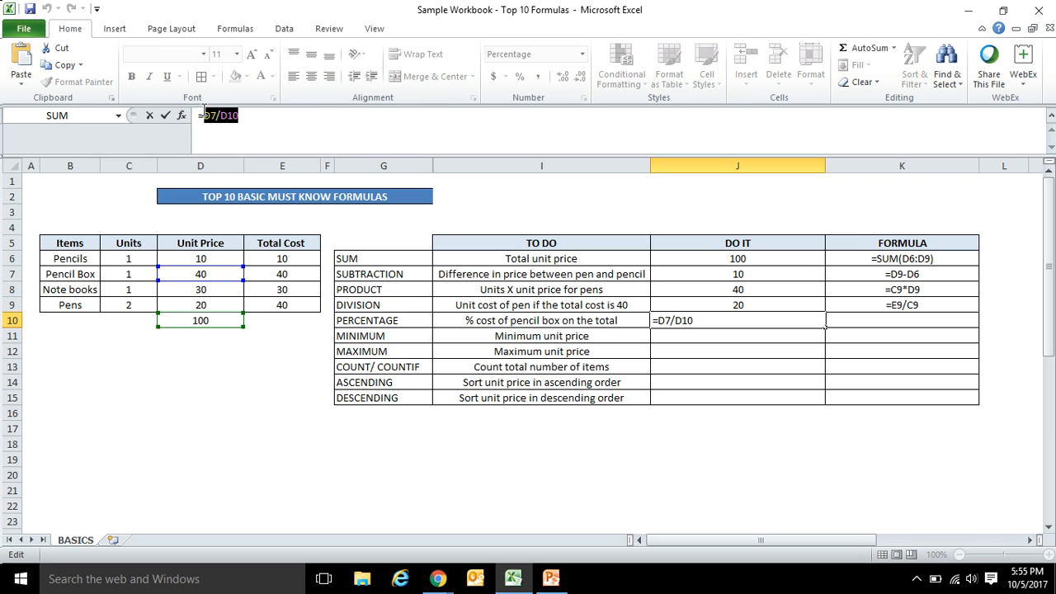
key("Return")
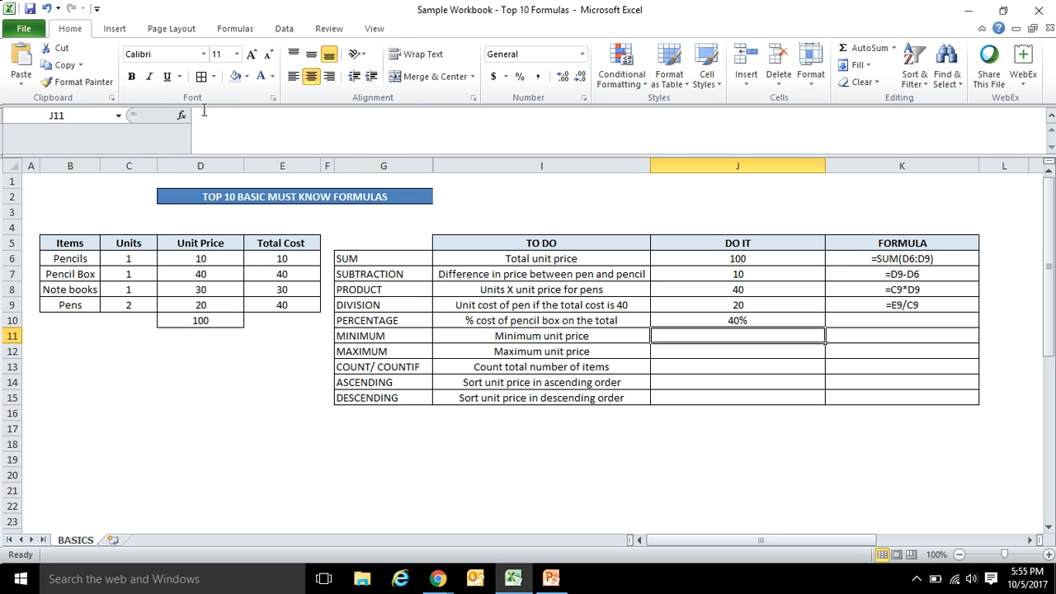
left_click(845, 319)
type("'")
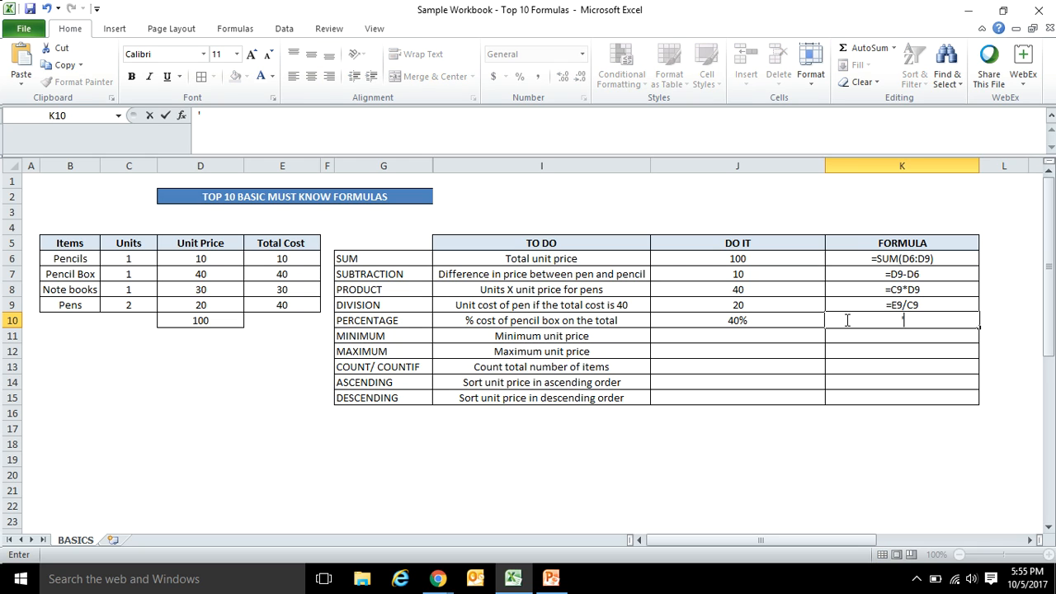
type("=D7/D10")
key("Return")
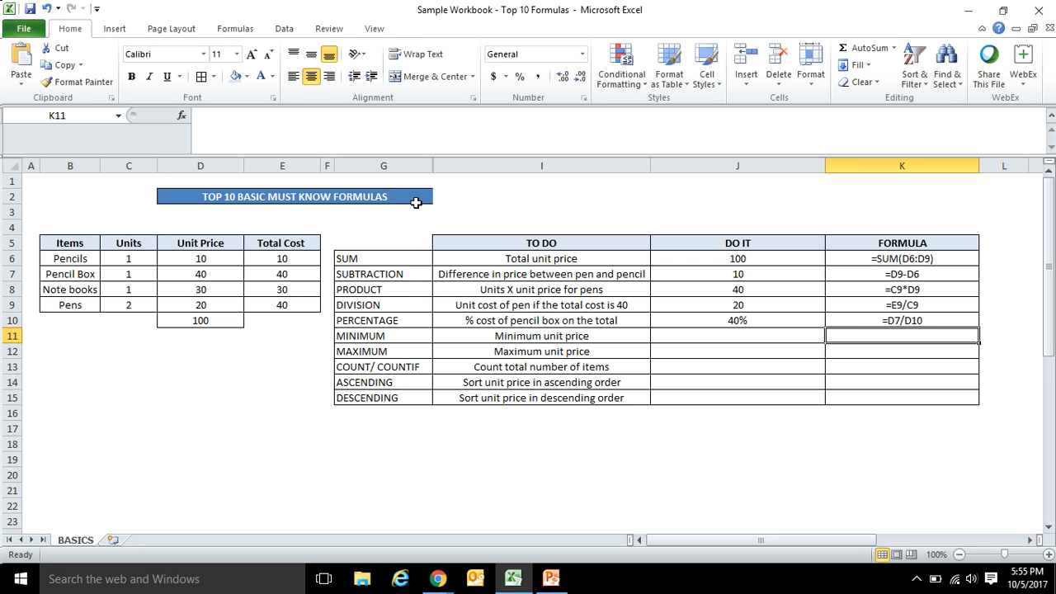
- Select J11, the result cell for the minimum unit price
left_click(791, 338)
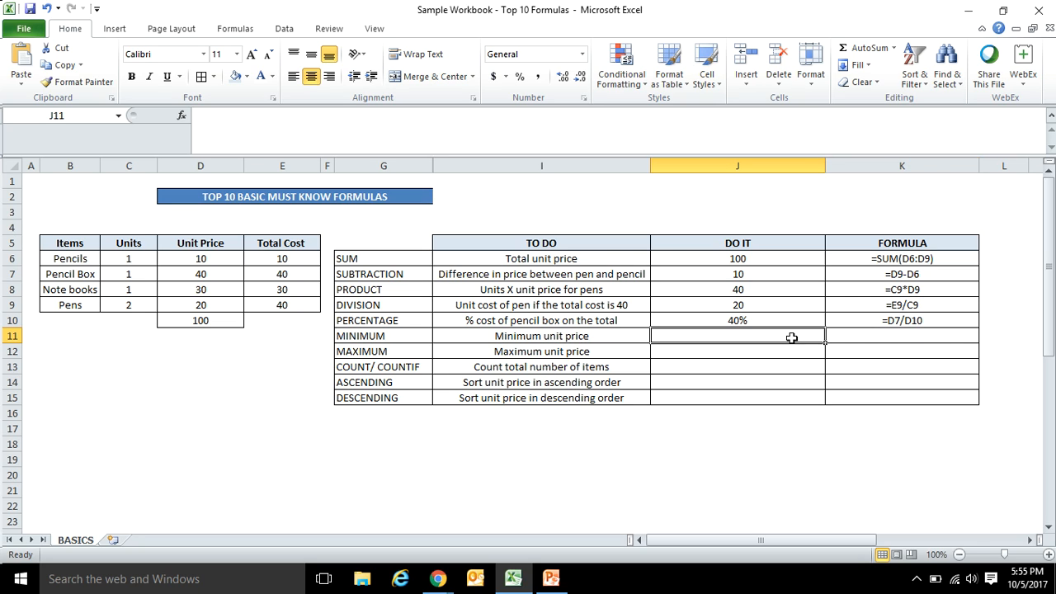